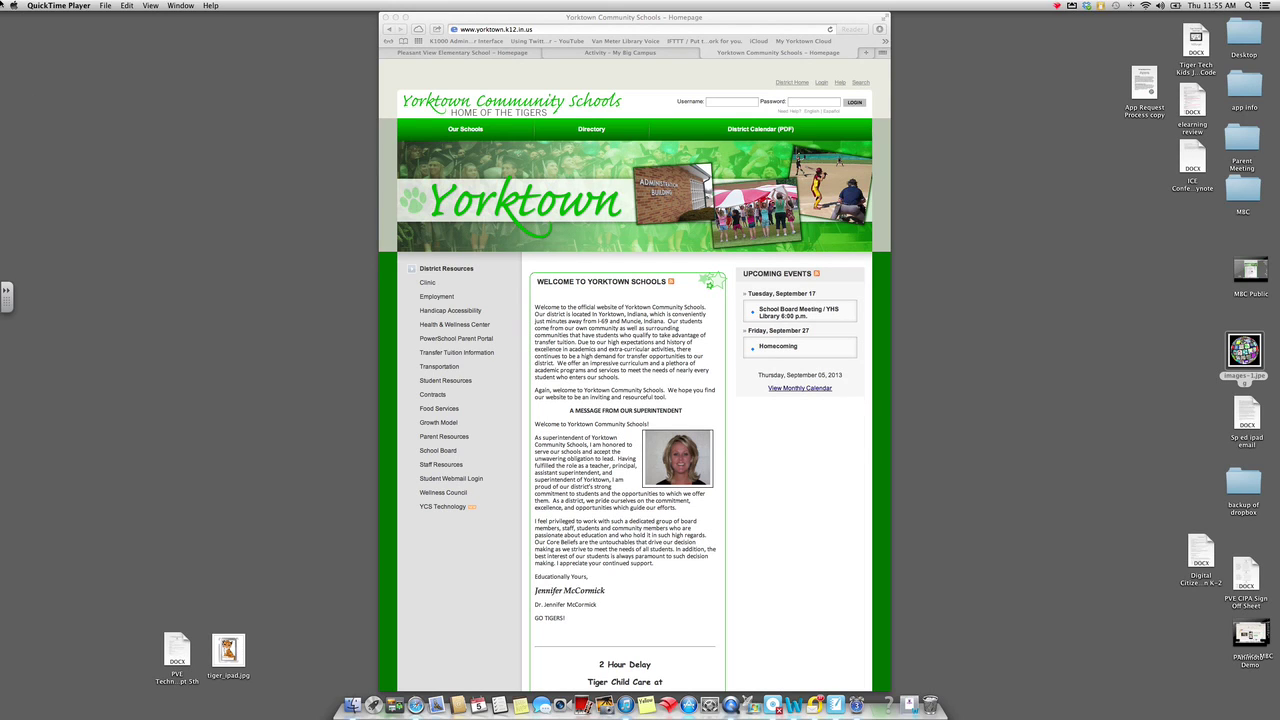
# Log in to the Yorktown Community Schools site with the account username and password, declining to save the password
pyautogui.click(738, 101)
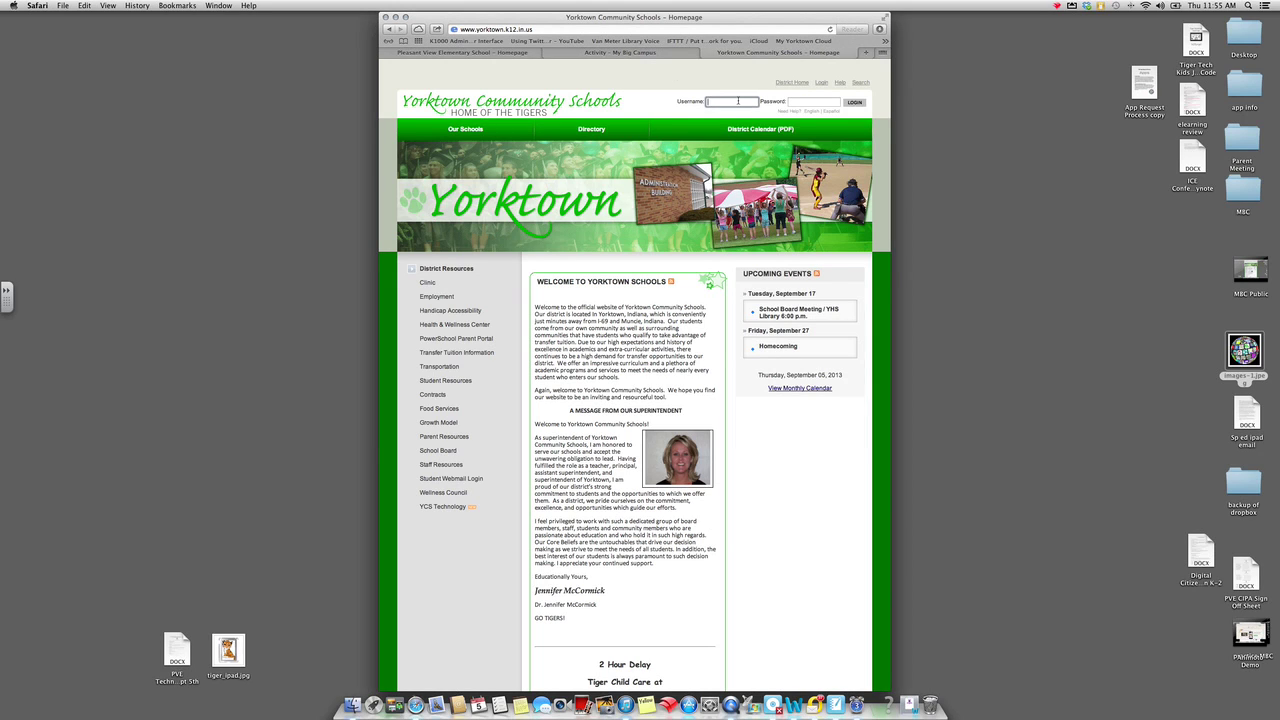
pyautogui.click(811, 100)
pyautogui.press('BackSpace')
pyautogui.press('BackSpace')
pyautogui.press('BackSpace')
pyautogui.click(856, 104)
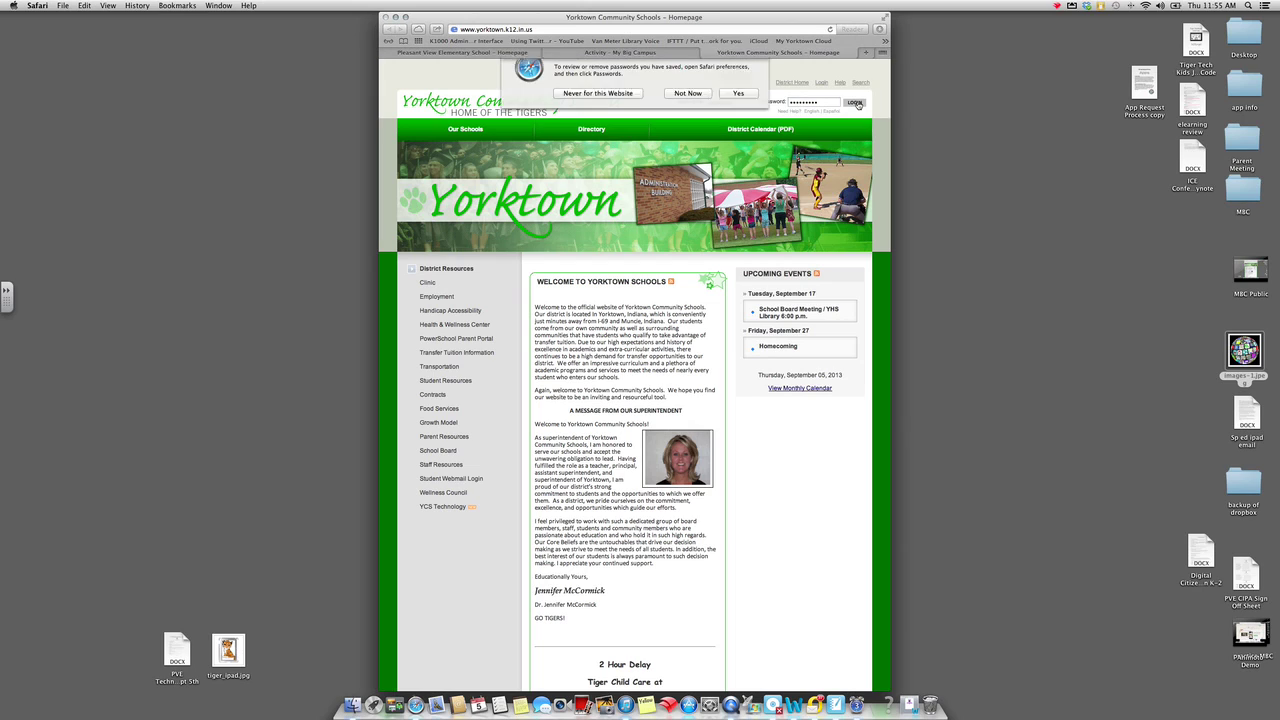
pyautogui.click(680, 109)
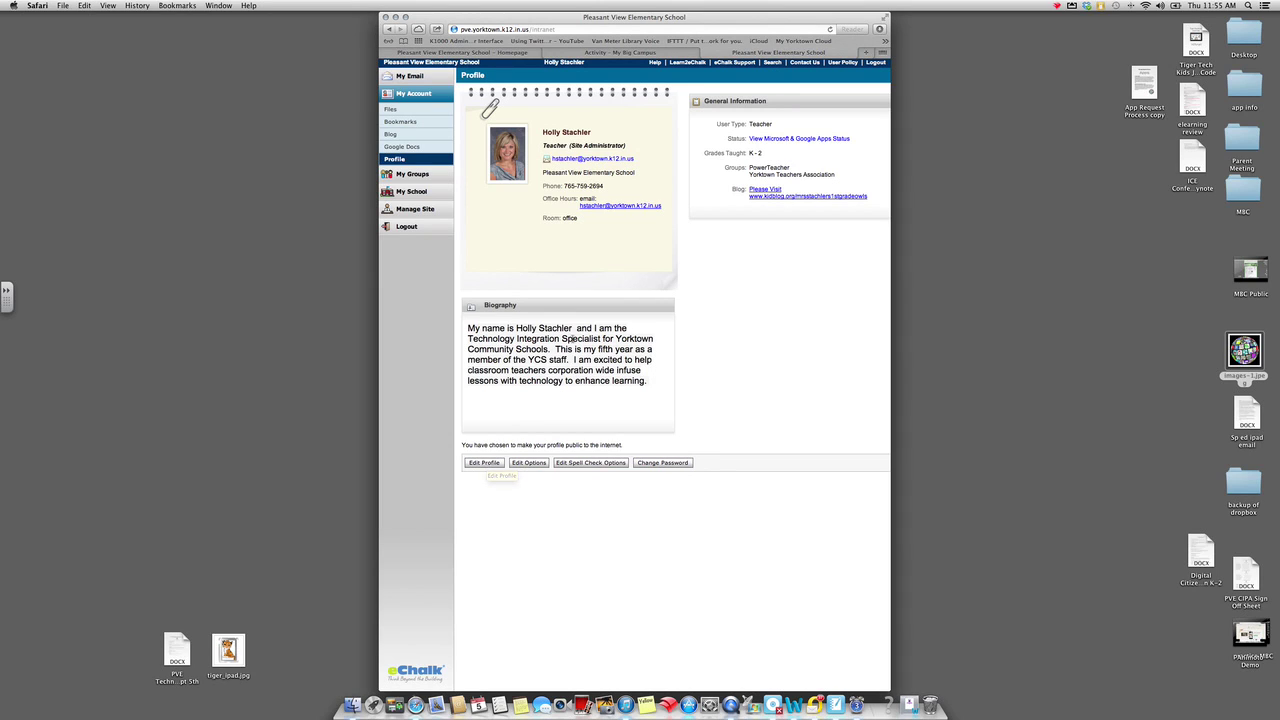
# Save the eChalk profile form unchanged, then switch to the My Big Campus activity tab
pyautogui.click(484, 463)
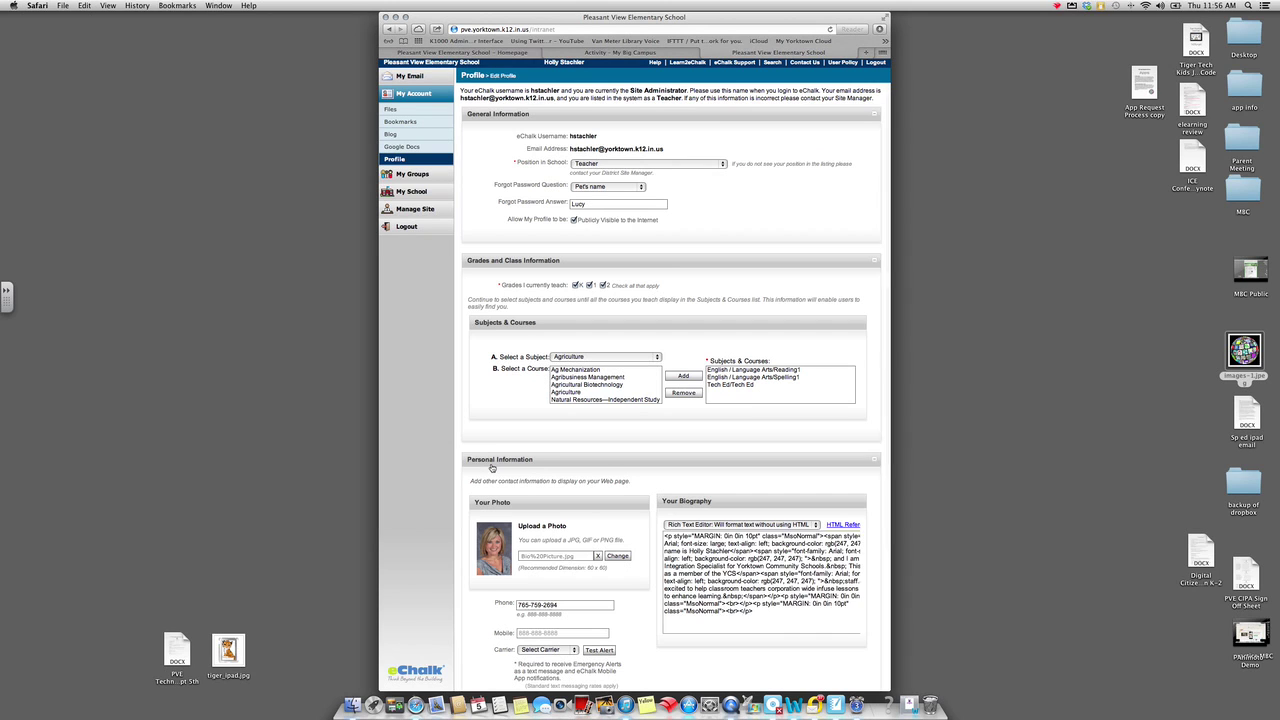
pyautogui.scroll(-5, 670, 255)
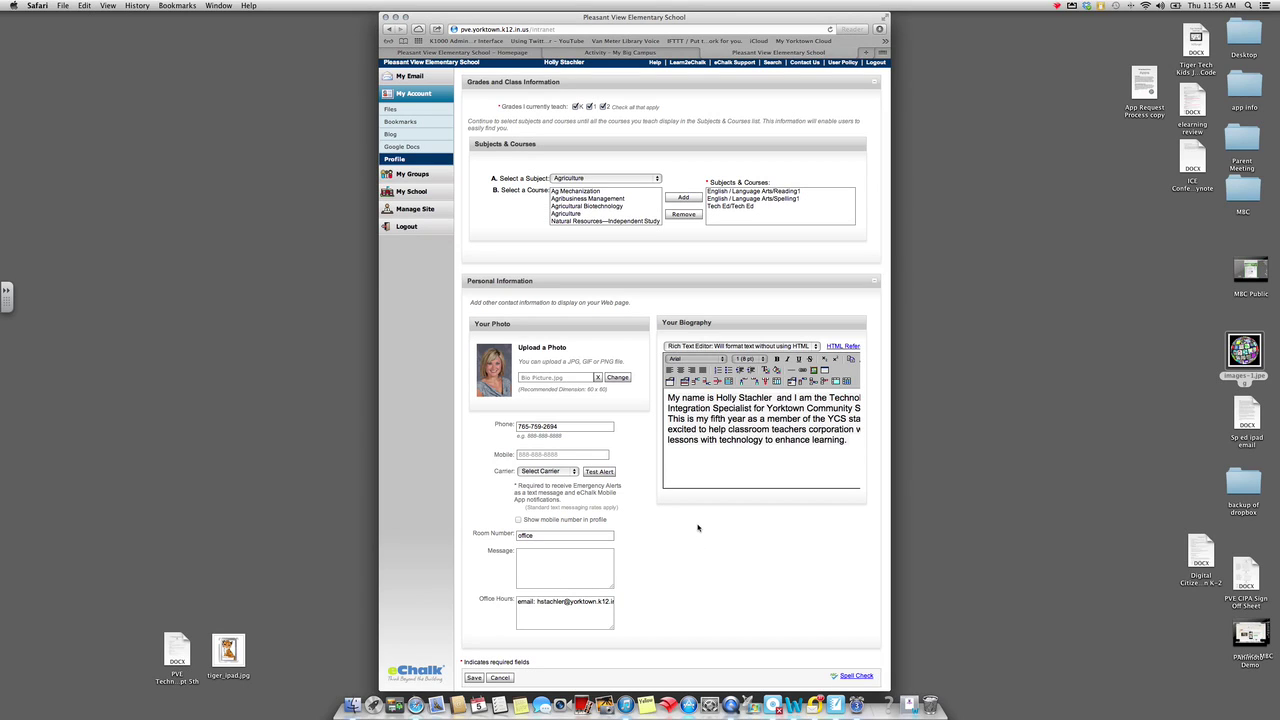
pyautogui.click(473, 678)
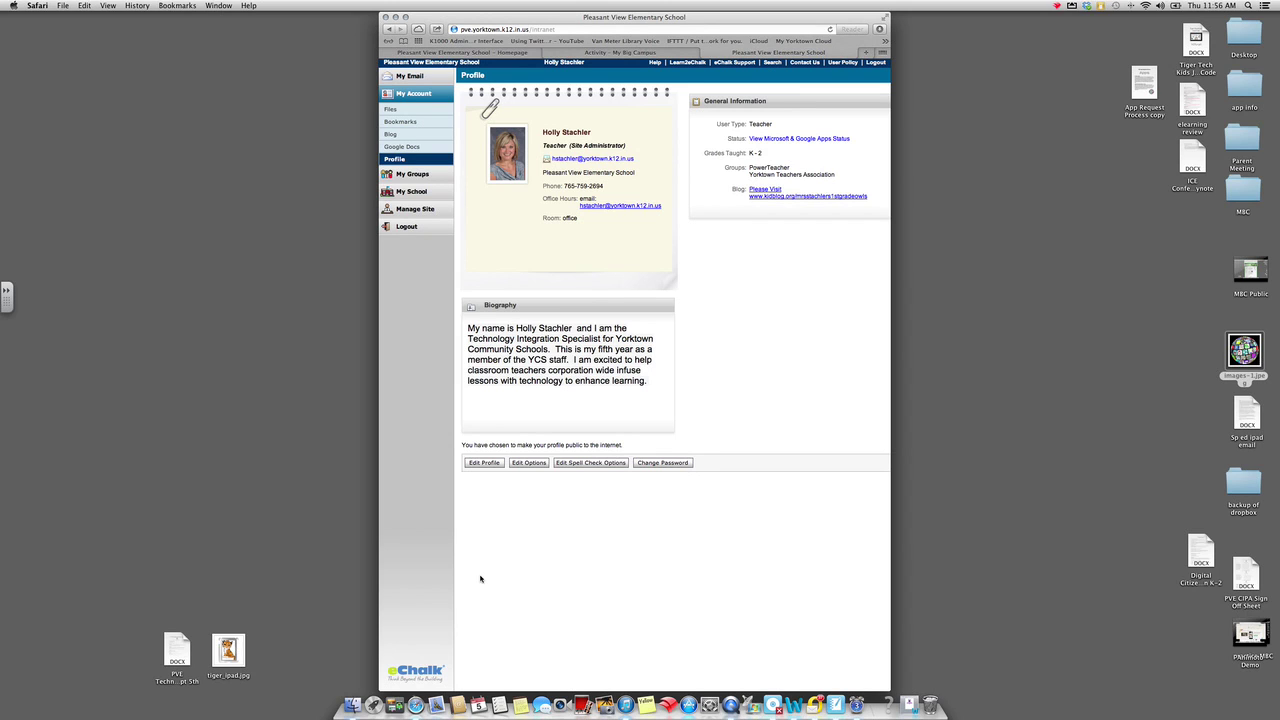
pyautogui.click(565, 53)
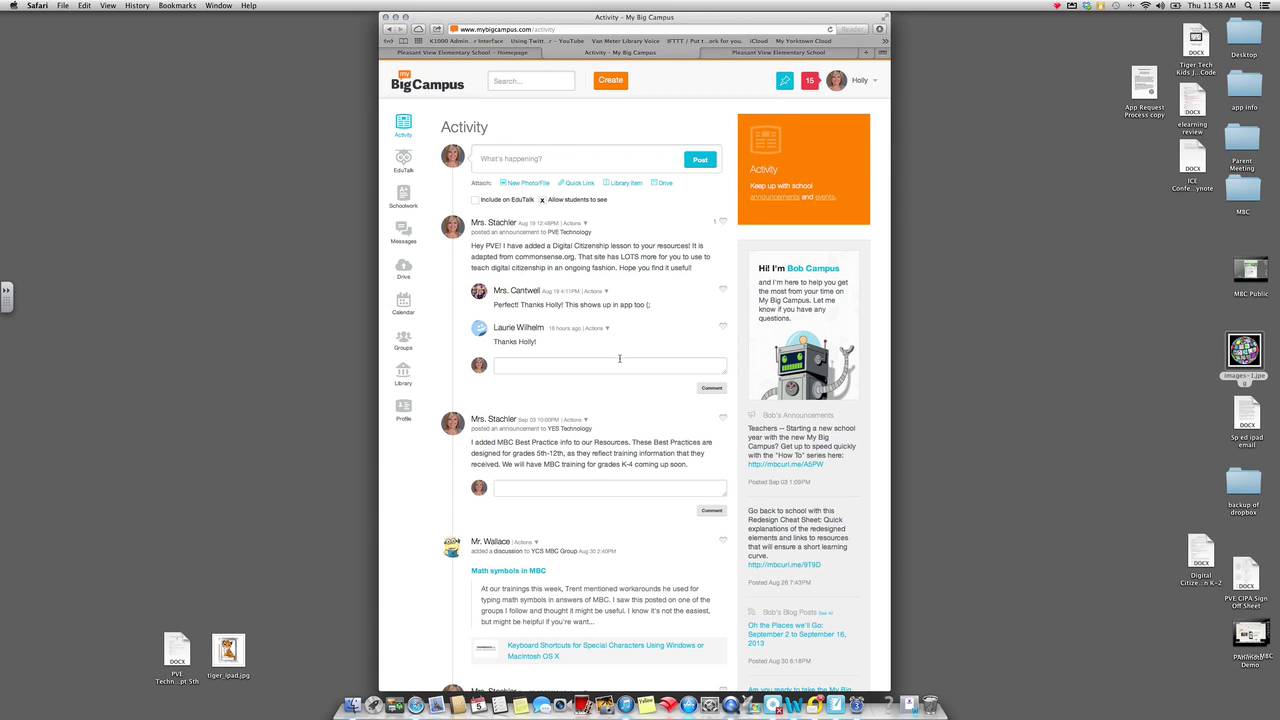
# Go to the Your Groups page from the left sidebar
pyautogui.click(401, 343)
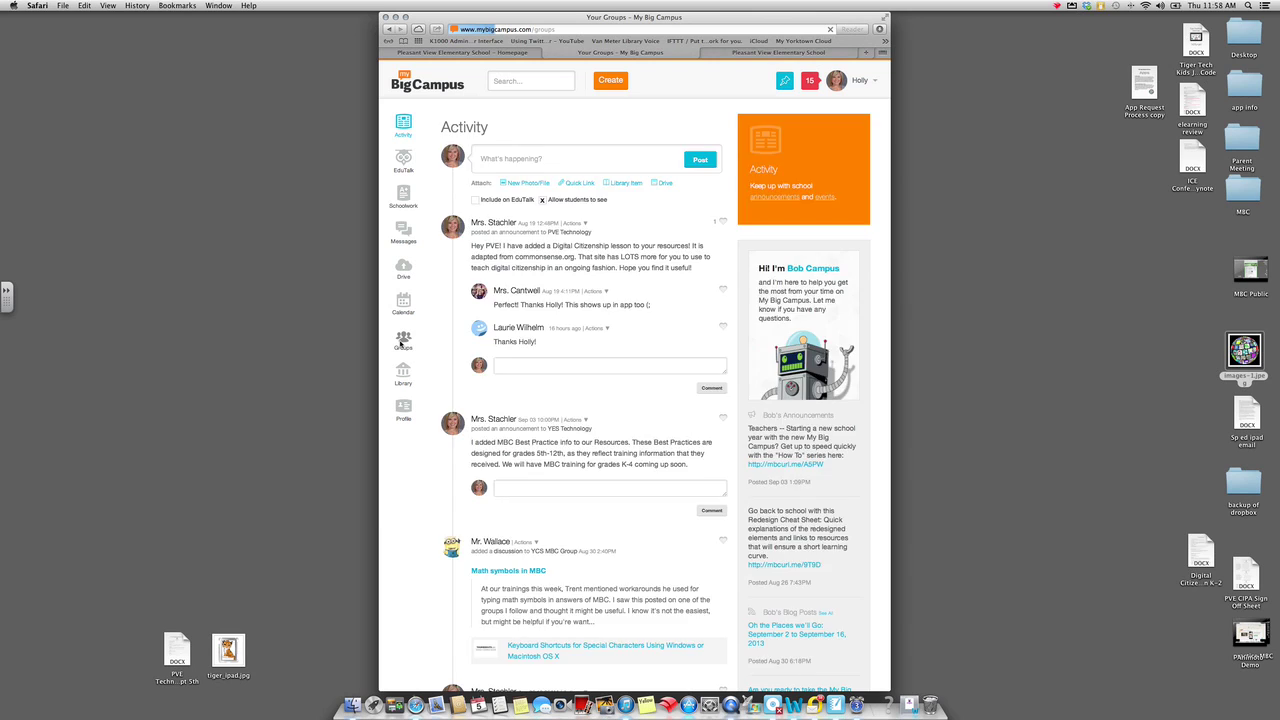
# Find the Tiger Tech Kids group in the groups list and open its home page
pyautogui.scroll(-5, 626, 368)
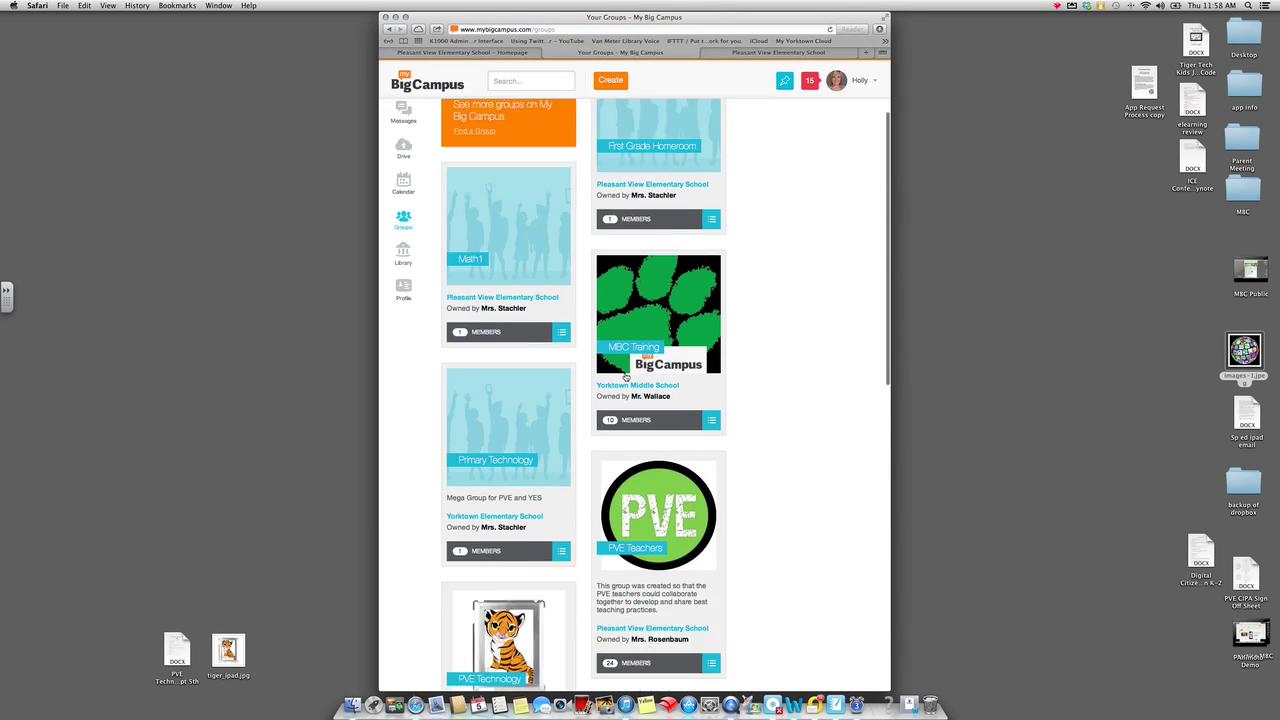
pyautogui.scroll(-3, 626, 375)
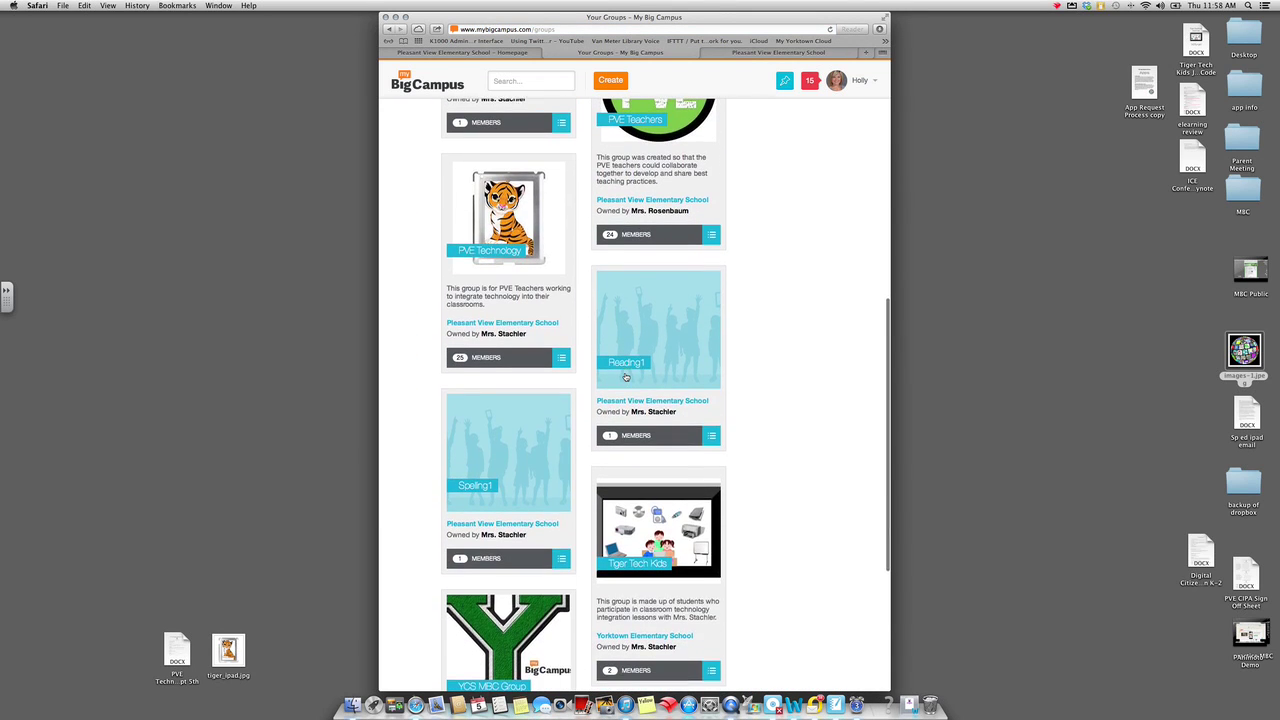
pyautogui.scroll(2, 626, 377)
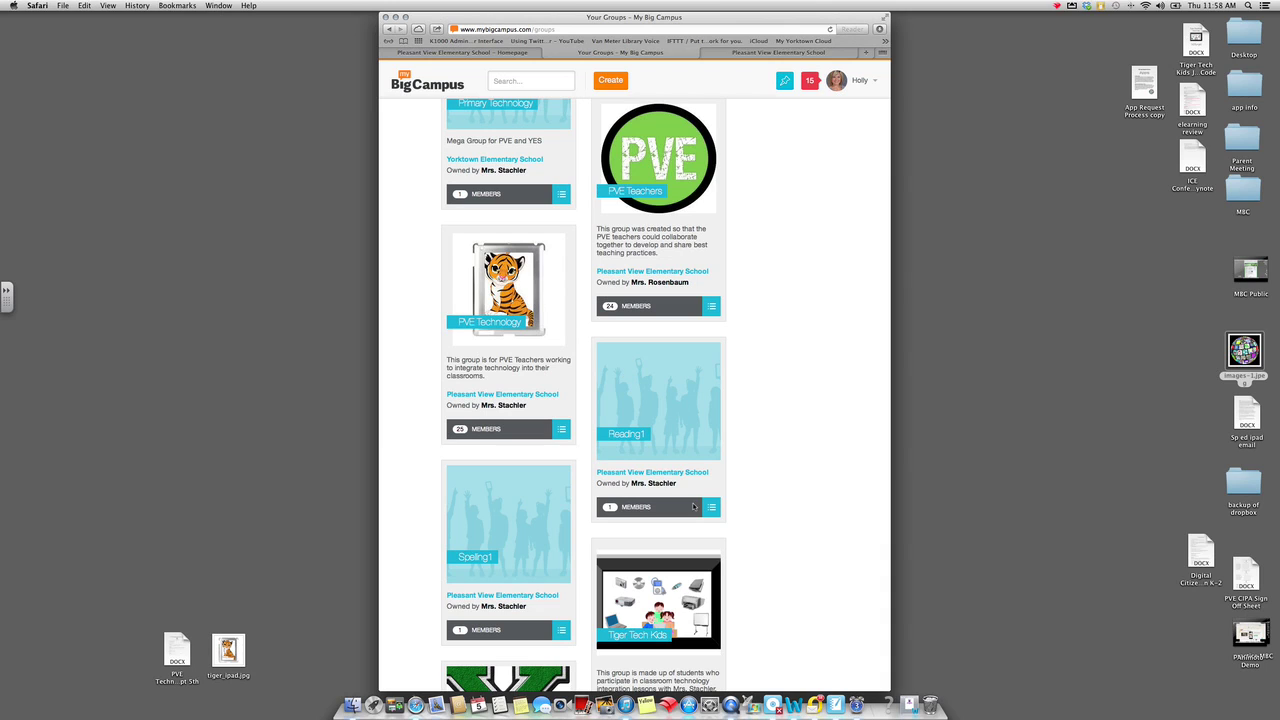
pyautogui.scroll(-3, 692, 570)
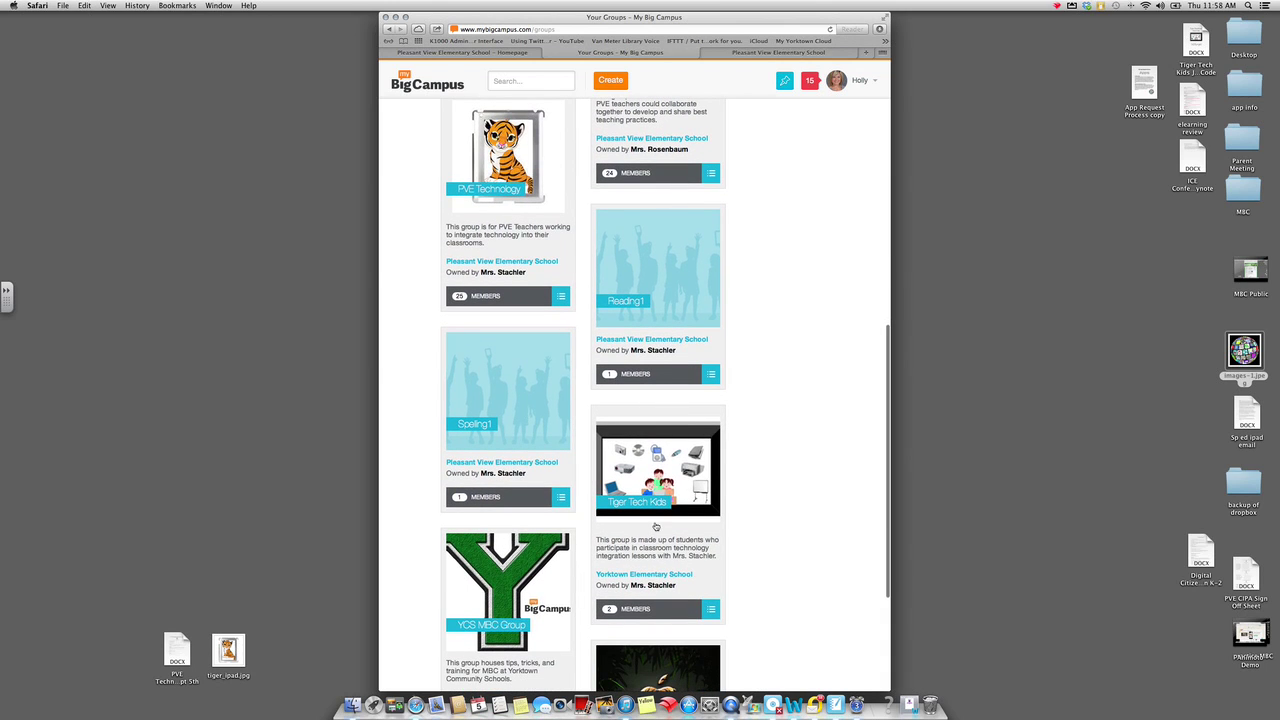
pyautogui.click(650, 470)
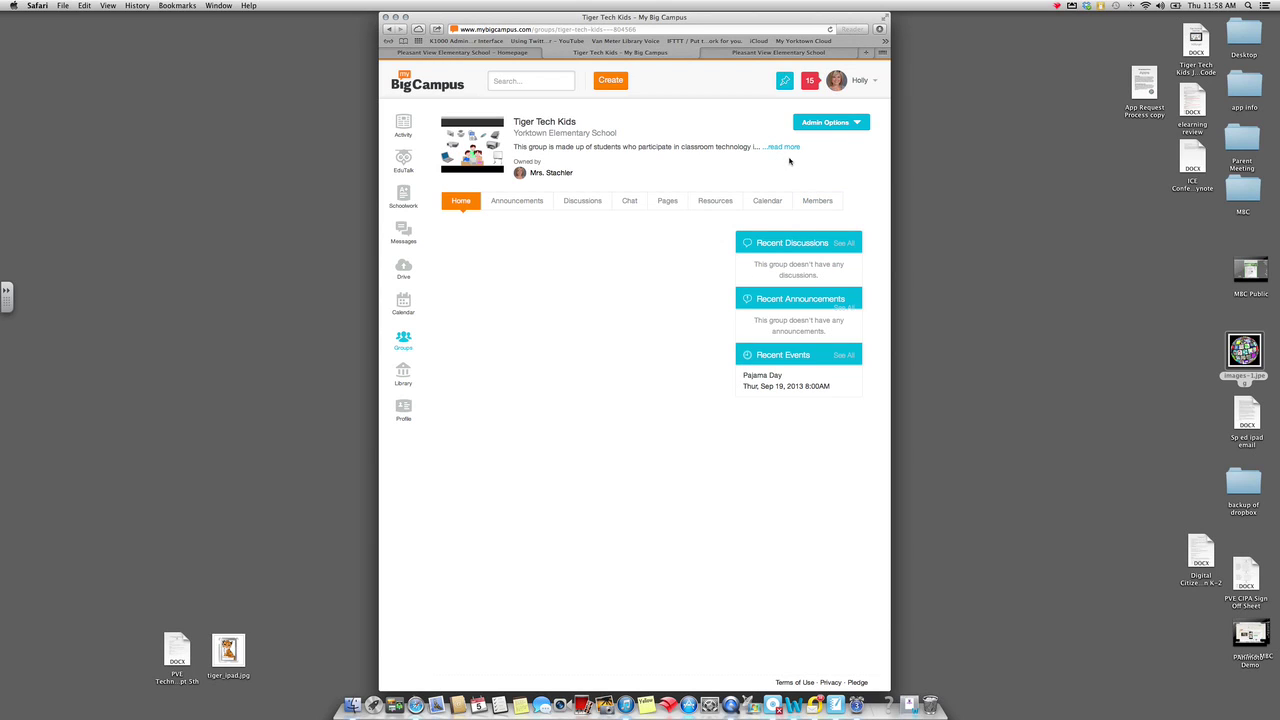
# Open the Tiger Tech Kids Edit Group form from Admin Options
pyautogui.click(855, 122)
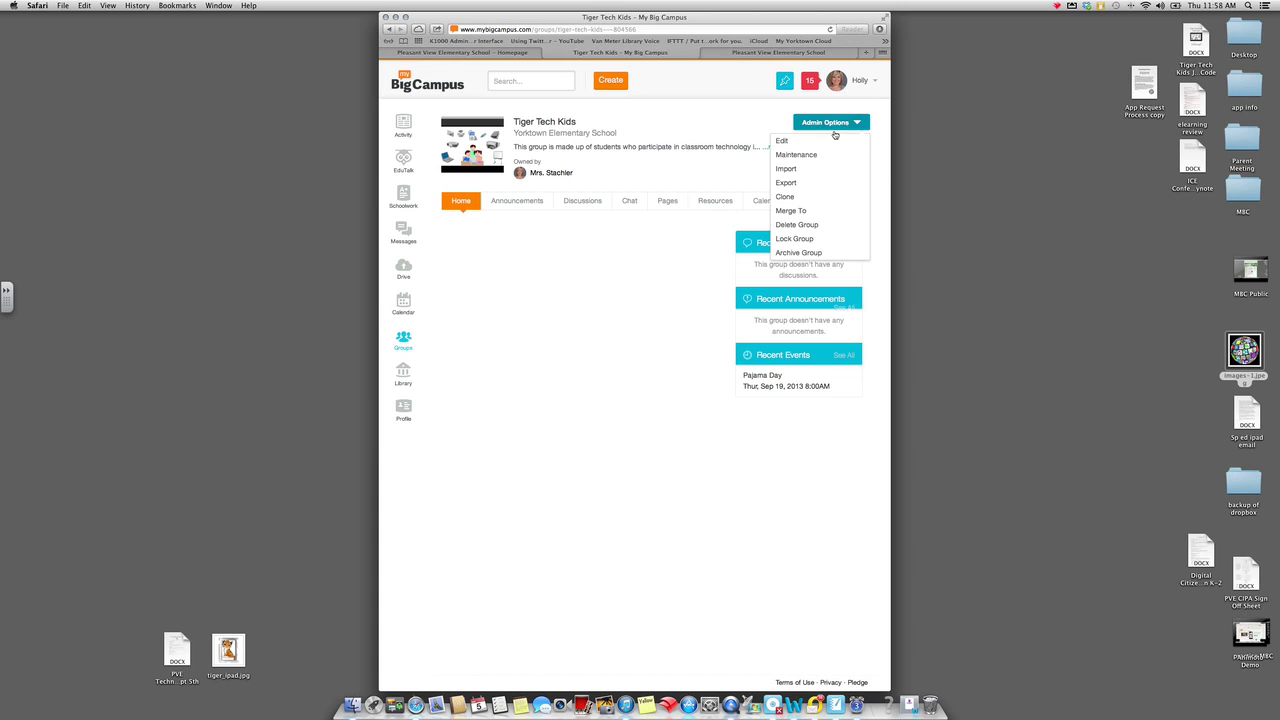
pyautogui.click(829, 139)
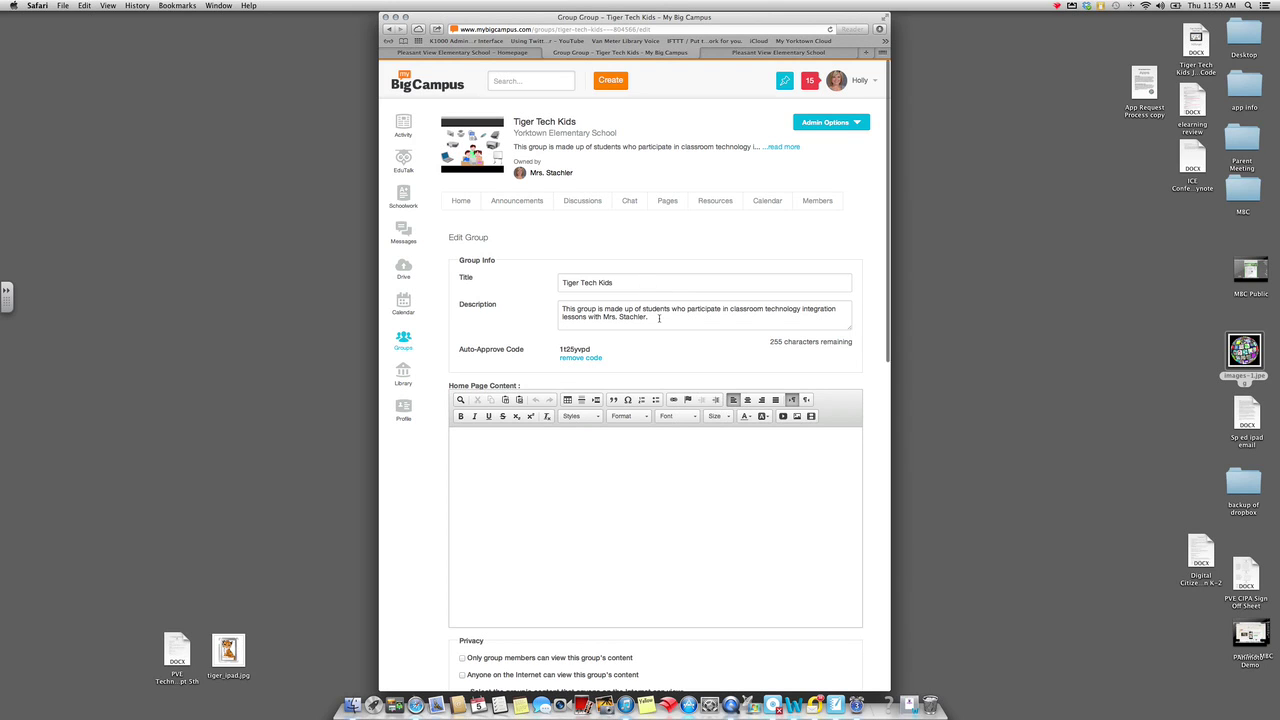
pyautogui.scroll(-2, 660, 322)
pyautogui.scroll(-4, 660, 322)
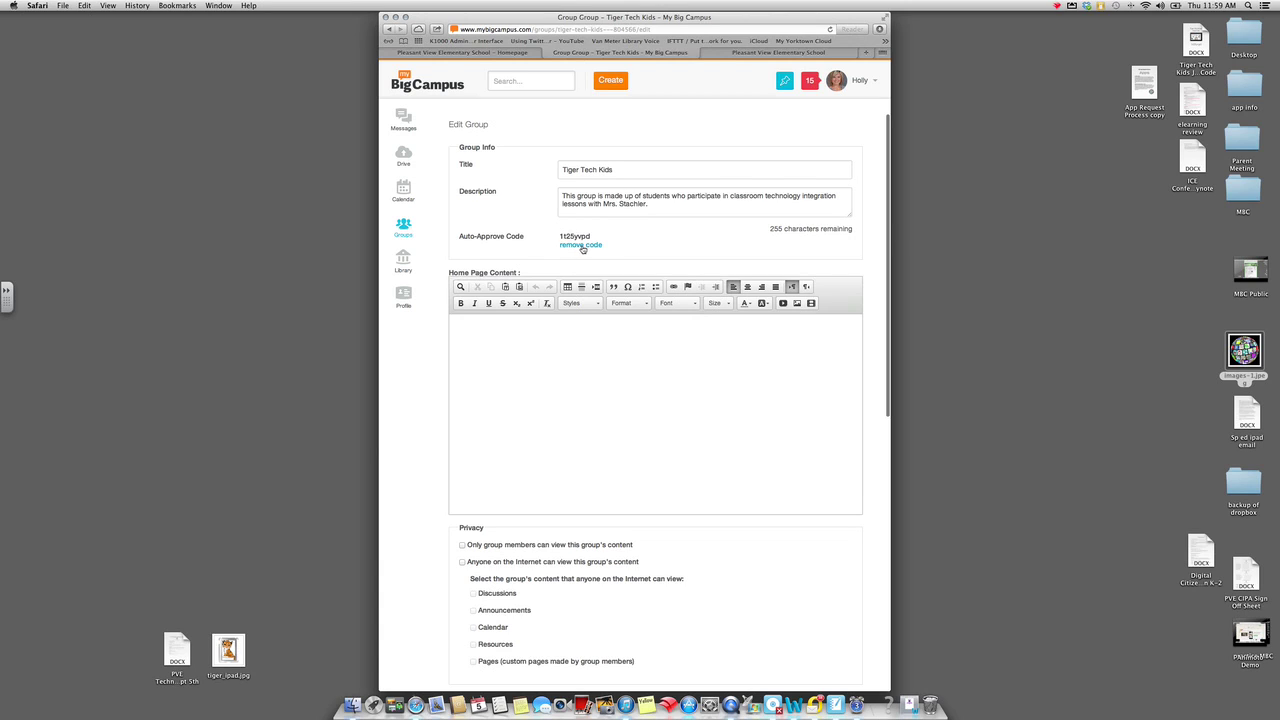
# Paste the centred Welcome text into Home Page Content and delete the empty image placeholder
pyautogui.click(587, 343)
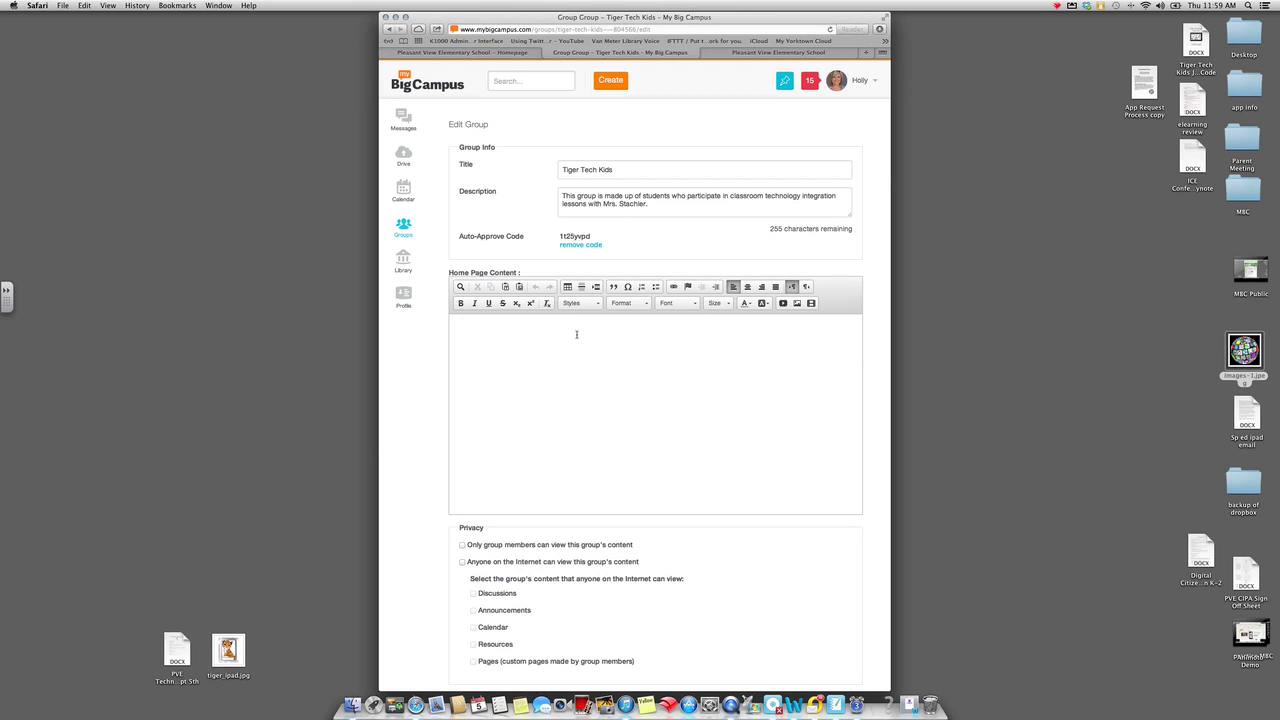
pyautogui.write('Welcome I am so excited that you will be learning to use technology to create and share projects for your classes.')
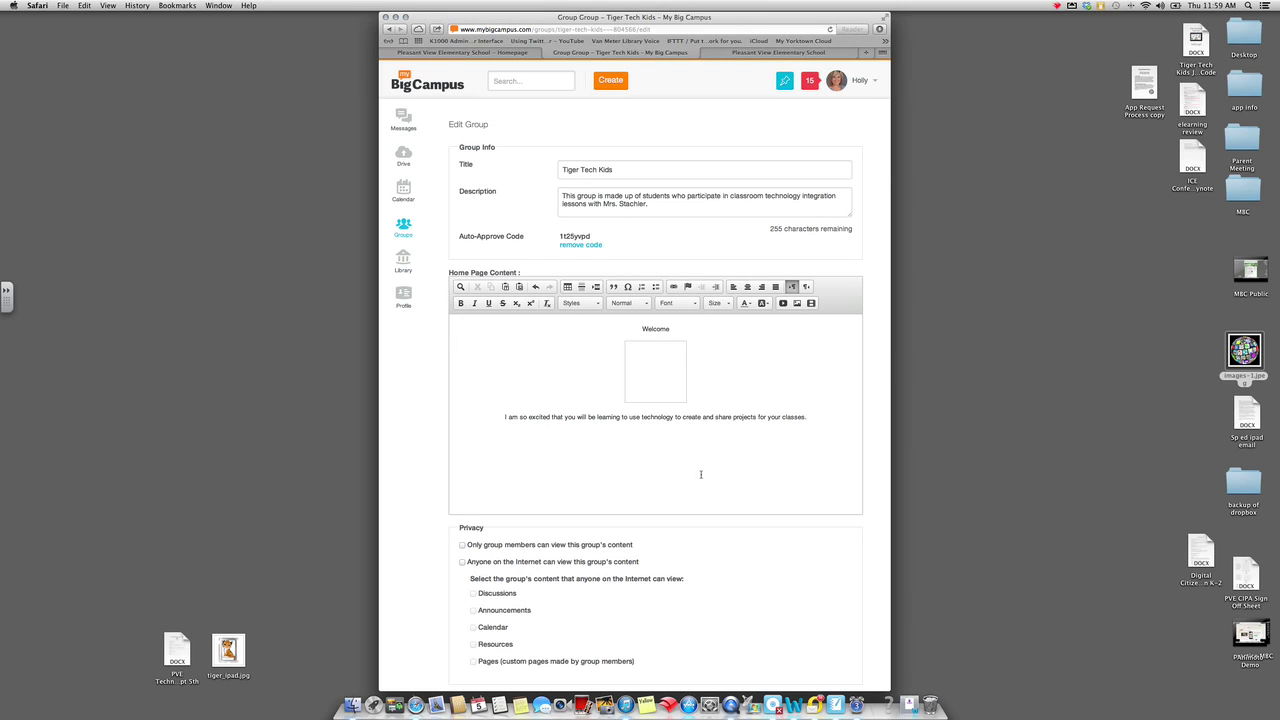
pyautogui.click(657, 379)
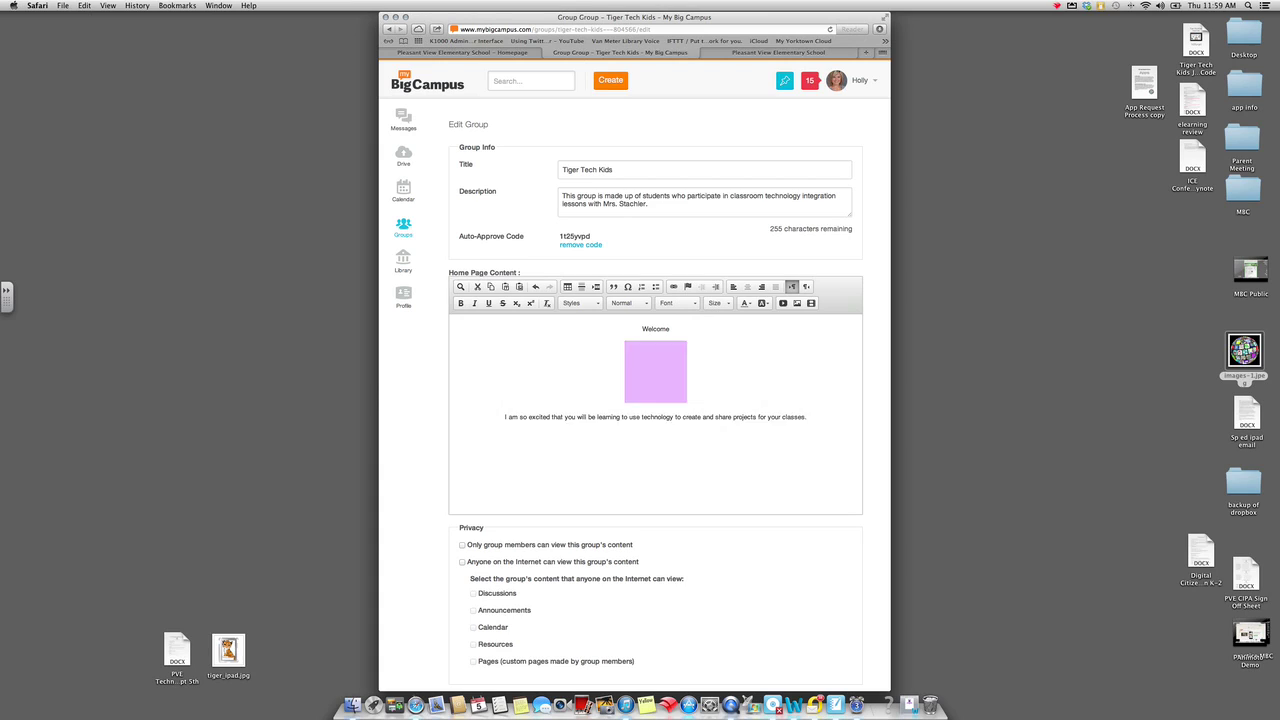
pyautogui.press('BackSpace')
pyautogui.press('BackSpace')
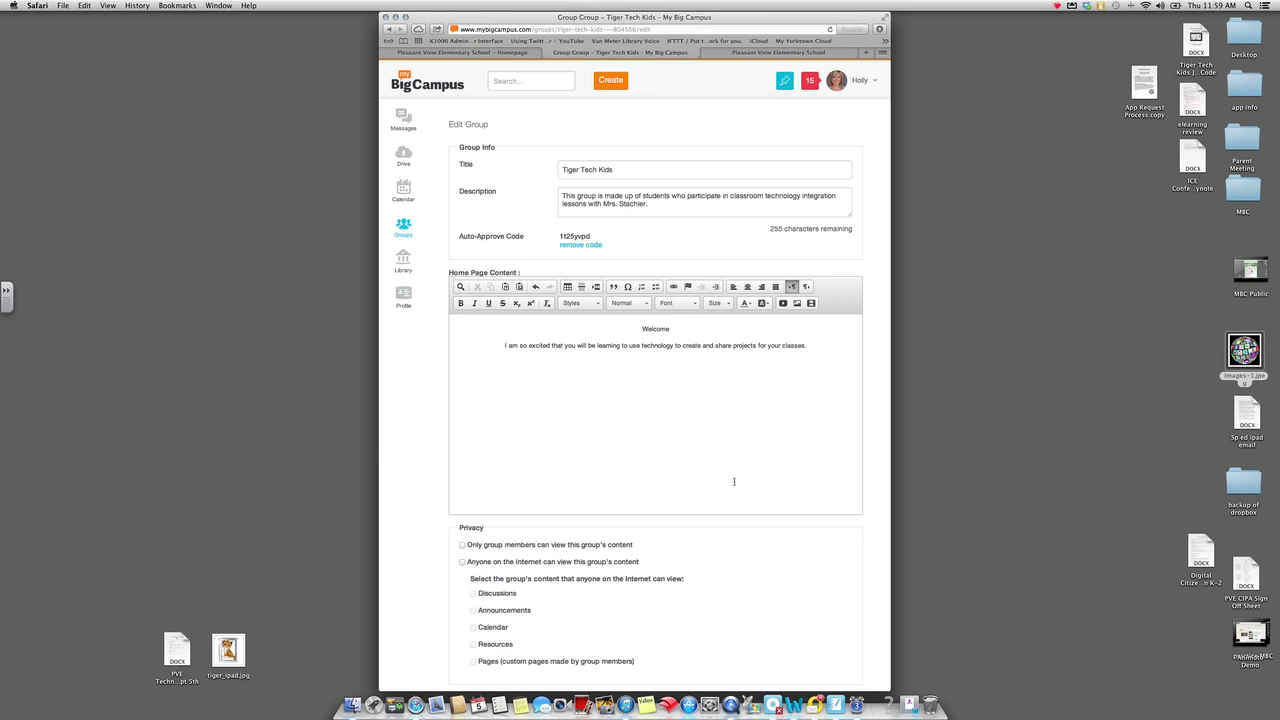
pyautogui.moveTo(639, 325); pyautogui.dragTo(728, 372)
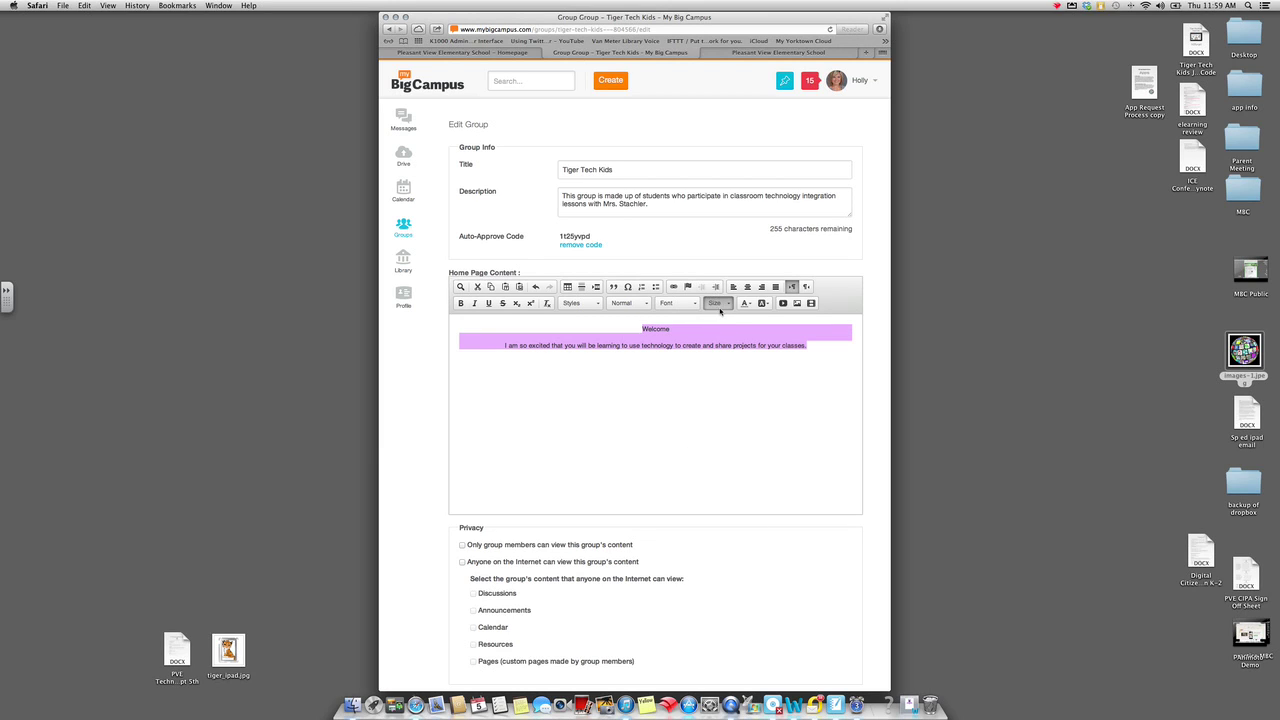
# Set the selected welcome text to font size 18
pyautogui.click(717, 303)
pyautogui.click(722, 389)
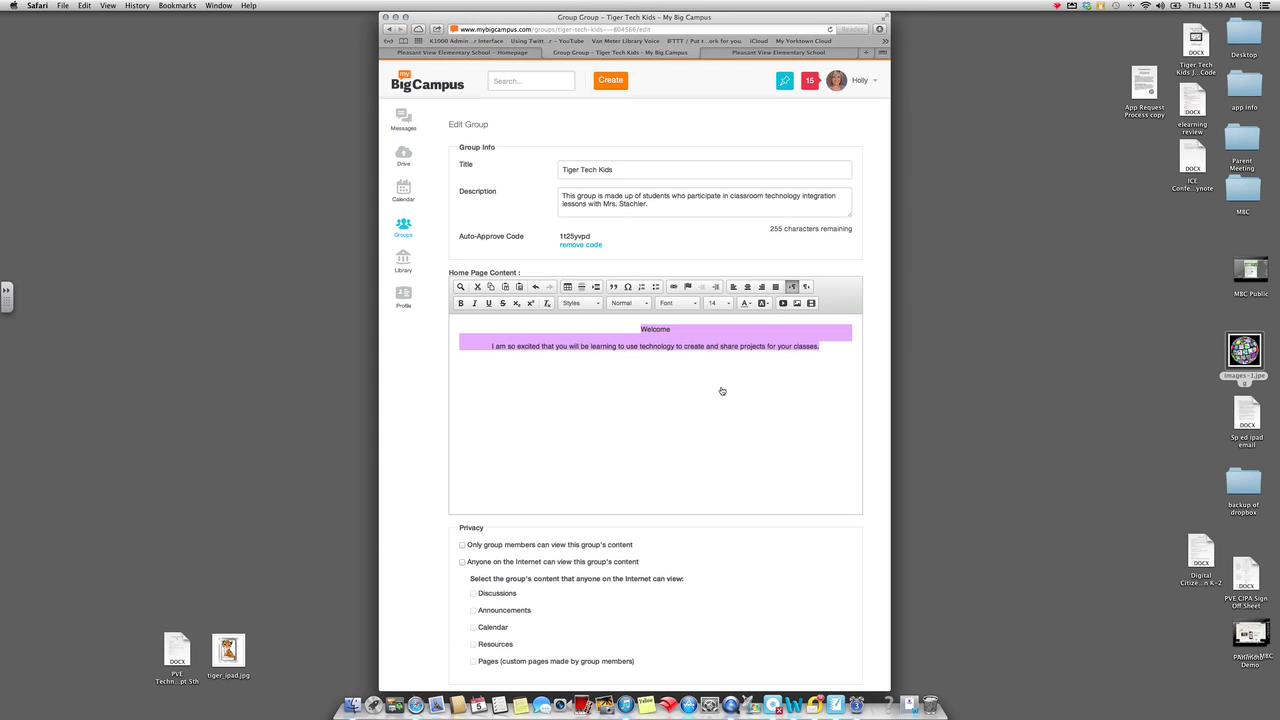
pyautogui.click(719, 303)
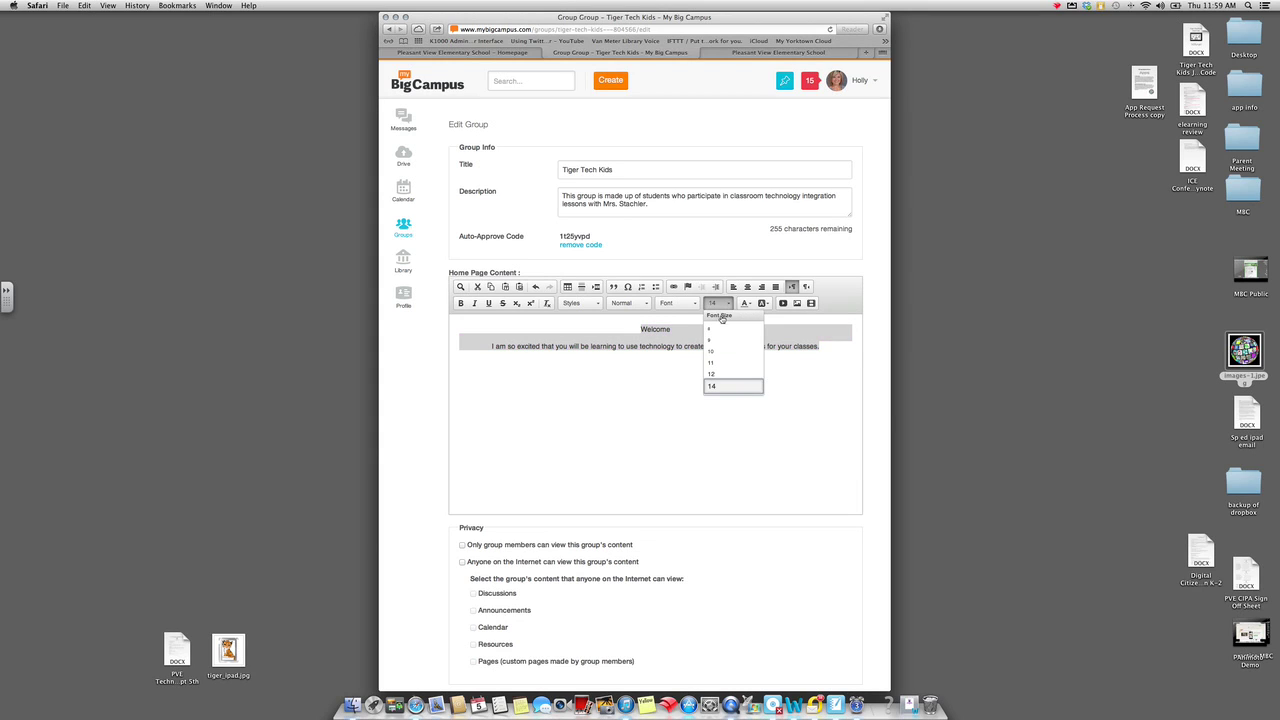
pyautogui.scroll(-4, 731, 362)
pyautogui.click(720, 340)
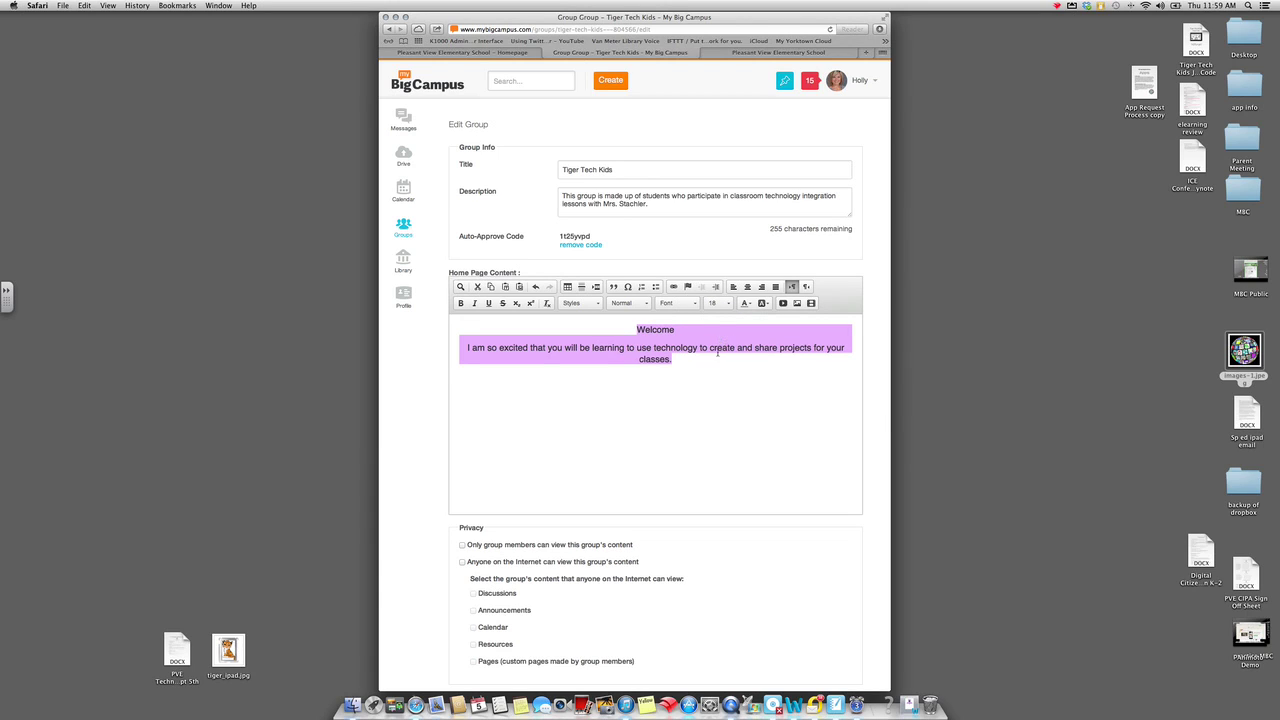
# Break the welcome sentence onto a second line before "create"
pyautogui.click(709, 347)
pyautogui.hotkey('shift', 'Return')
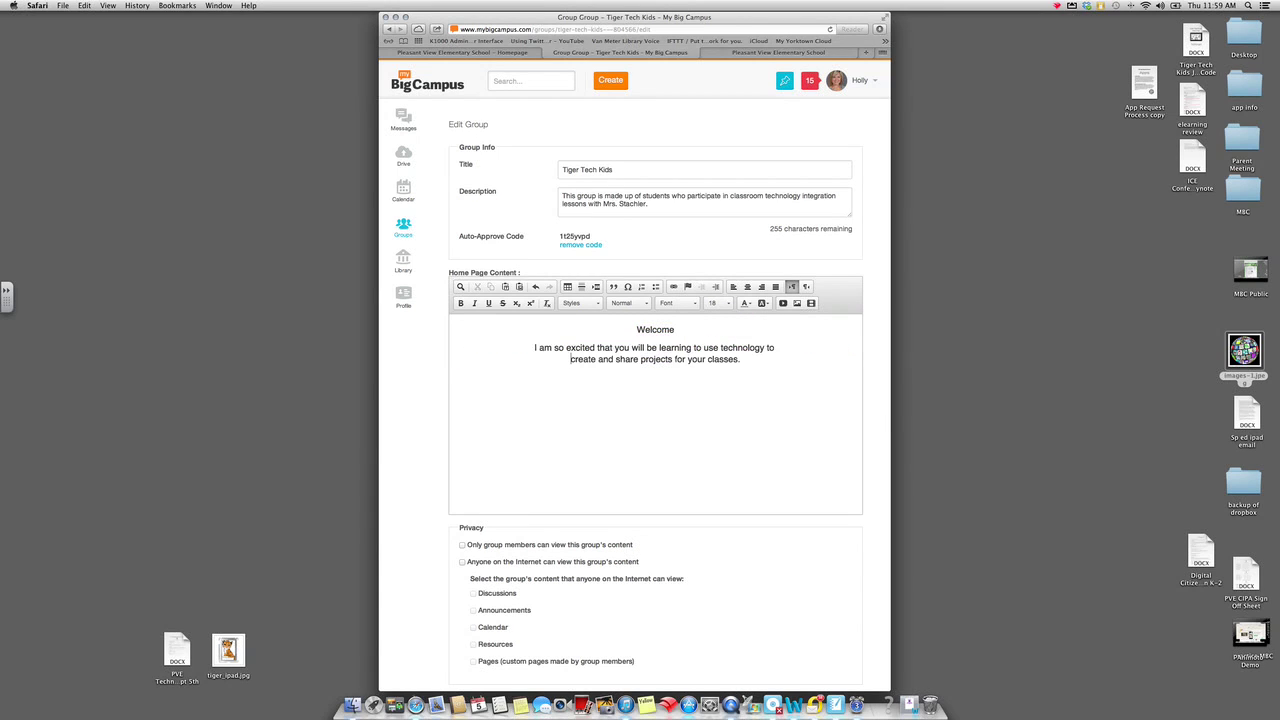
pyautogui.scroll(-5, 655, 400)
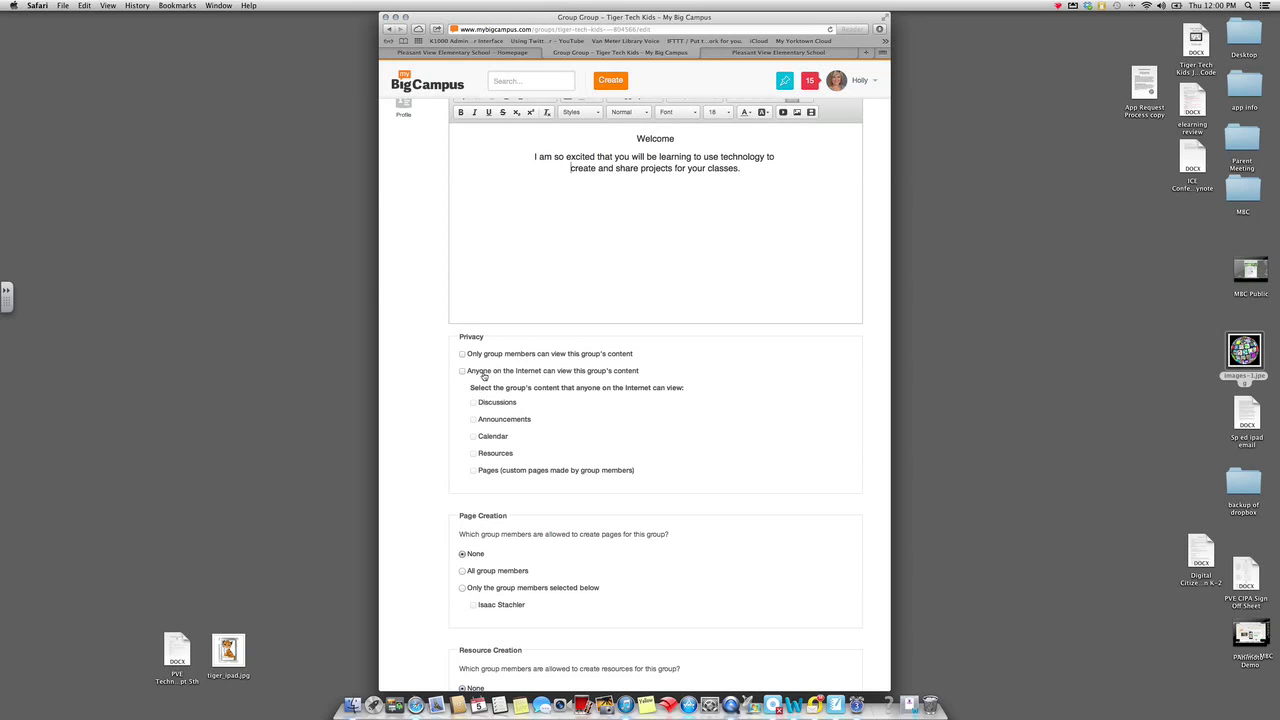
# Let anyone on the Internet view the group's Announcements, Calendar and Resources, and save the group
pyautogui.click(462, 371)
pyautogui.click(474, 436)
pyautogui.scroll(-5, 631, 583)
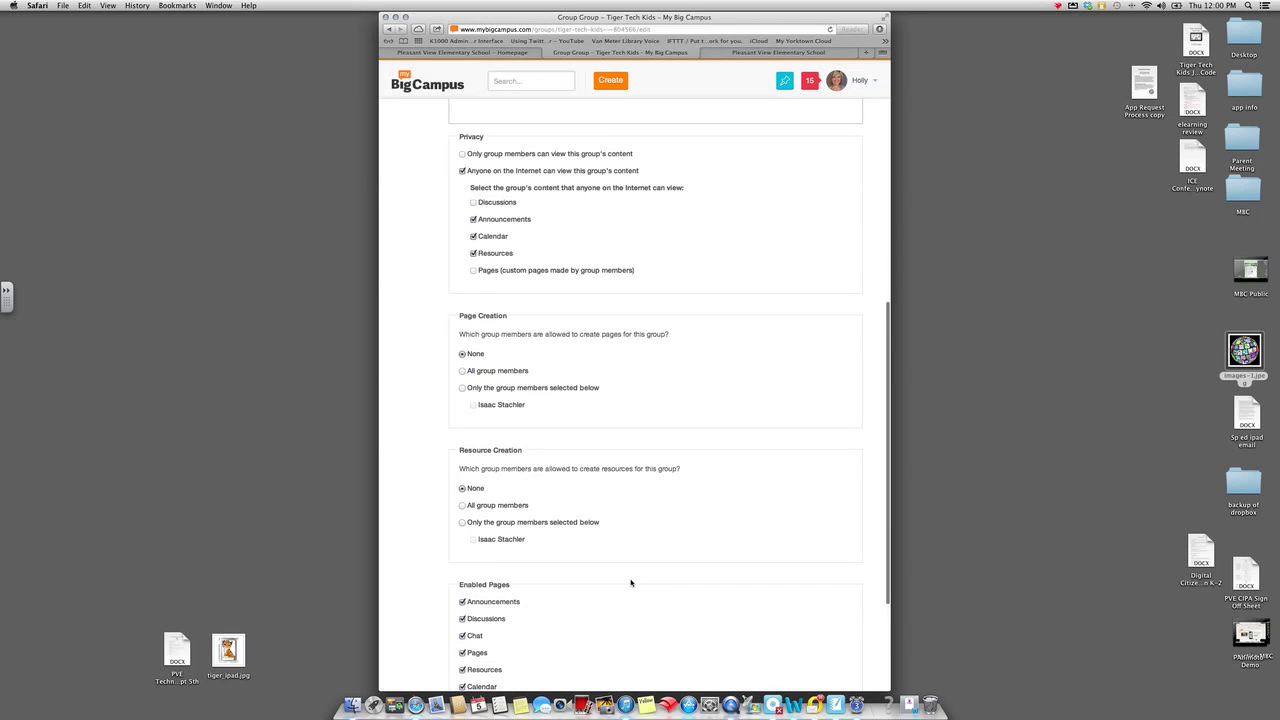
pyautogui.scroll(-3, 631, 583)
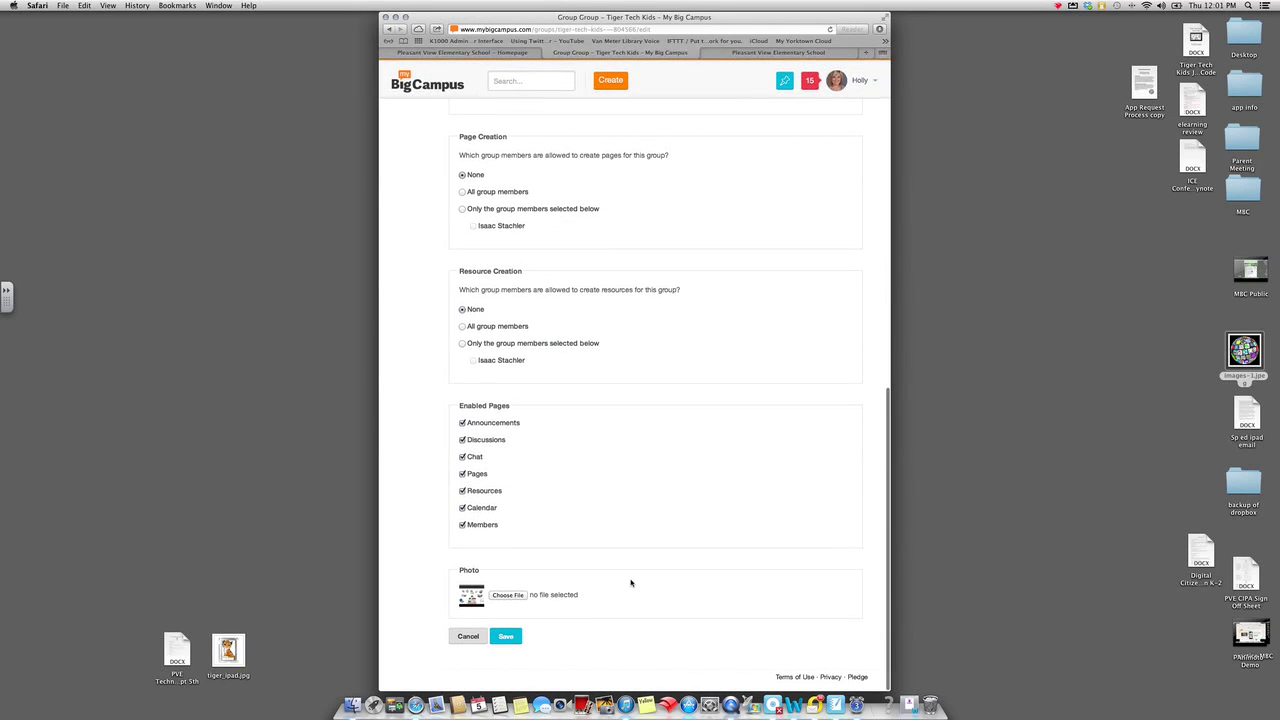
pyautogui.click(508, 637)
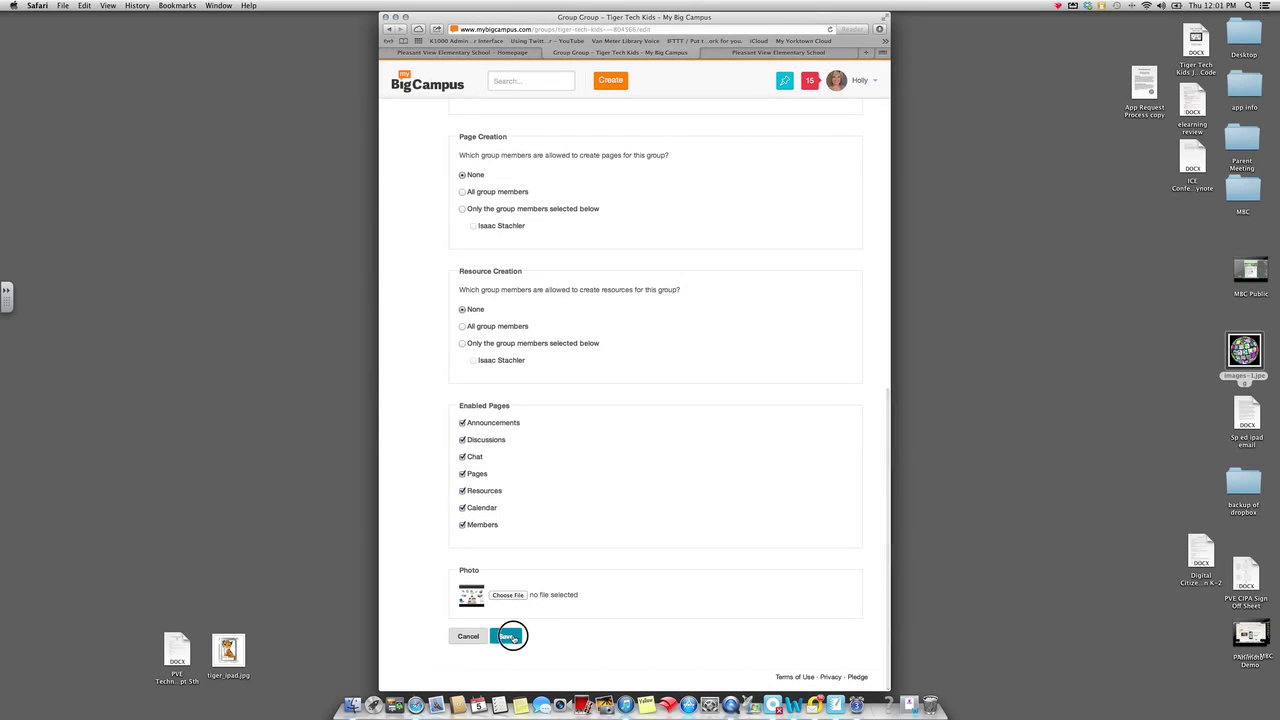
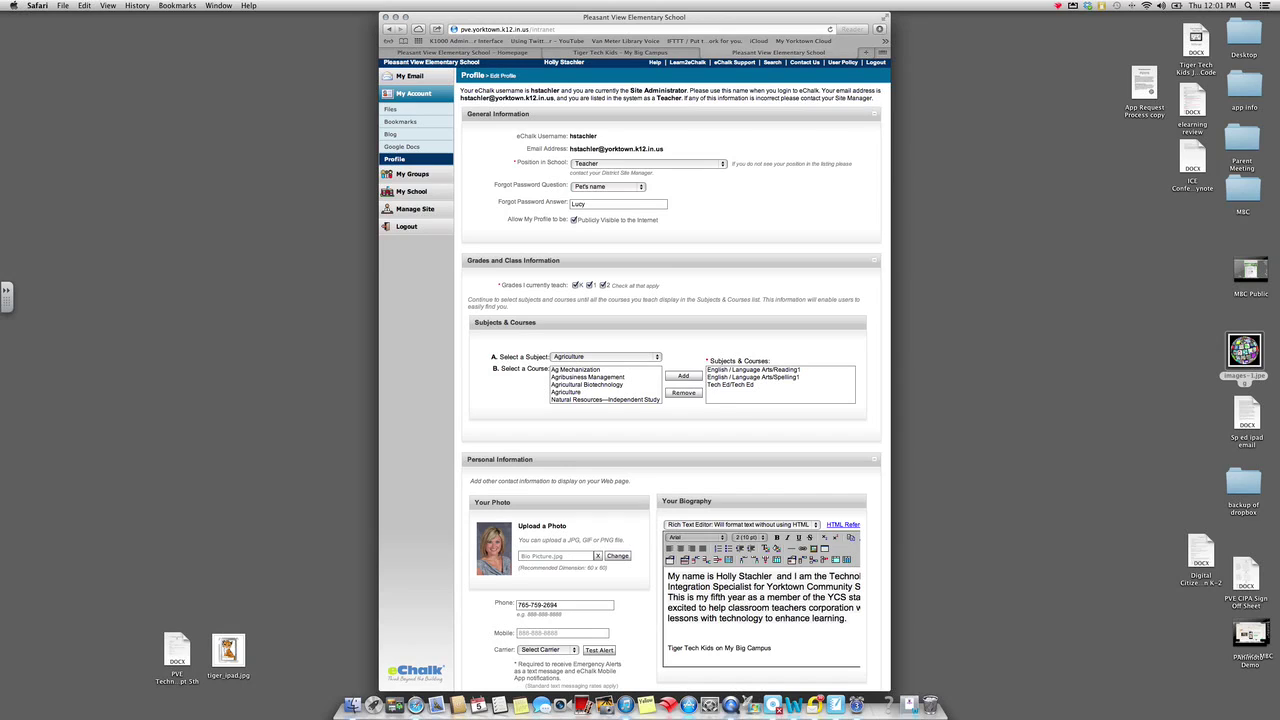
# Paste the group link on a new line and enlarge the 'Tiger Tech Kids on My Big Campus' line to 14 pt
pyautogui.write('http://www.mybigcampus.com/groups/tiger-tech-kids--804566')
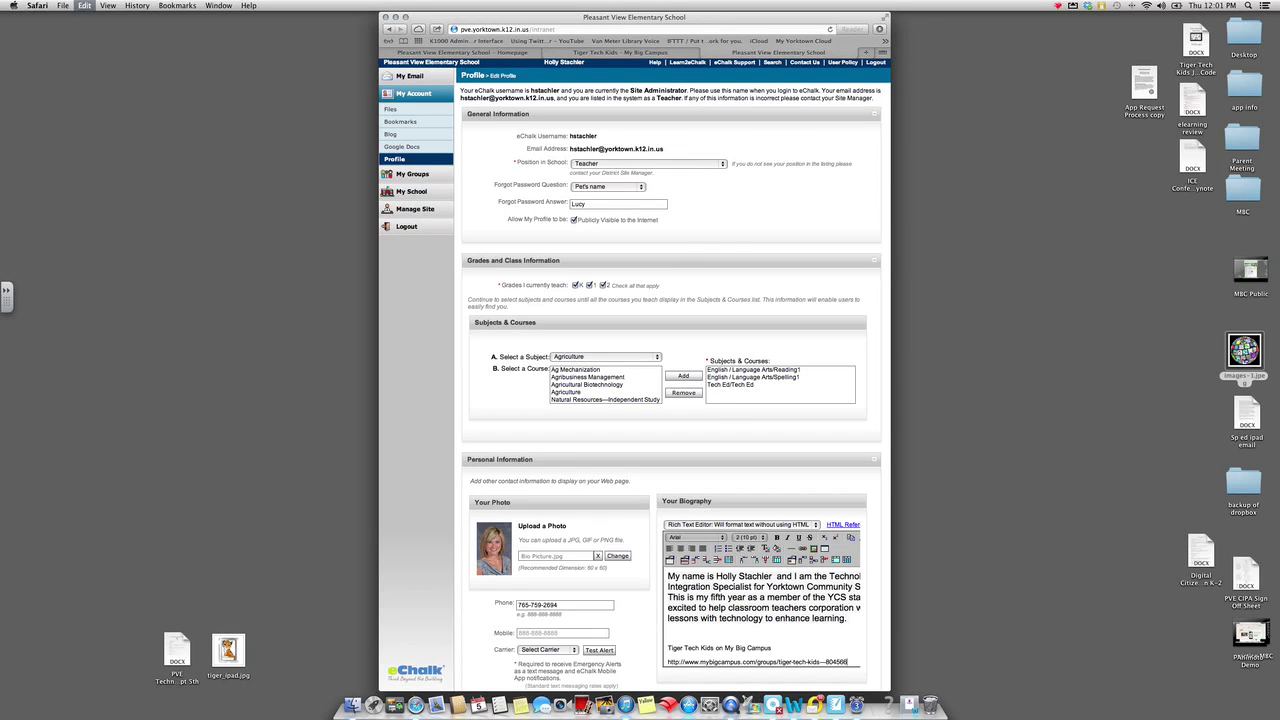
pyautogui.press('Return')
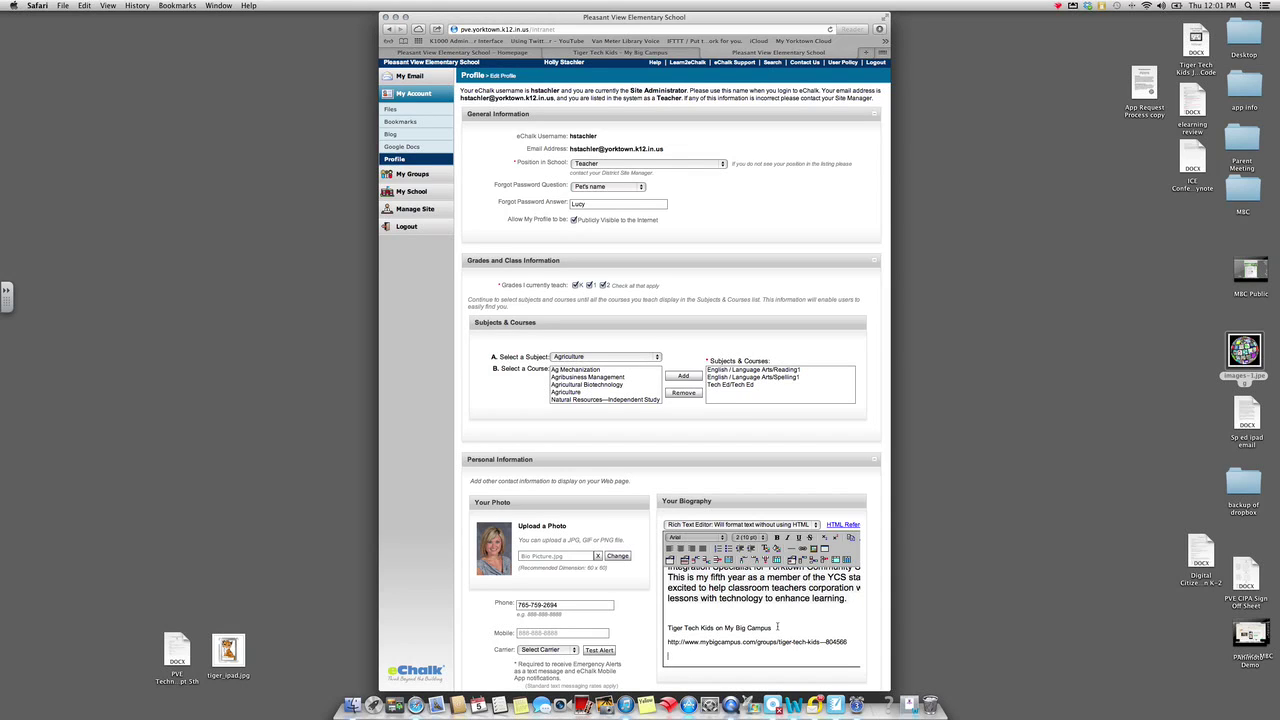
pyautogui.moveTo(777, 627); pyautogui.dragTo(648, 624)
pyautogui.click(764, 537)
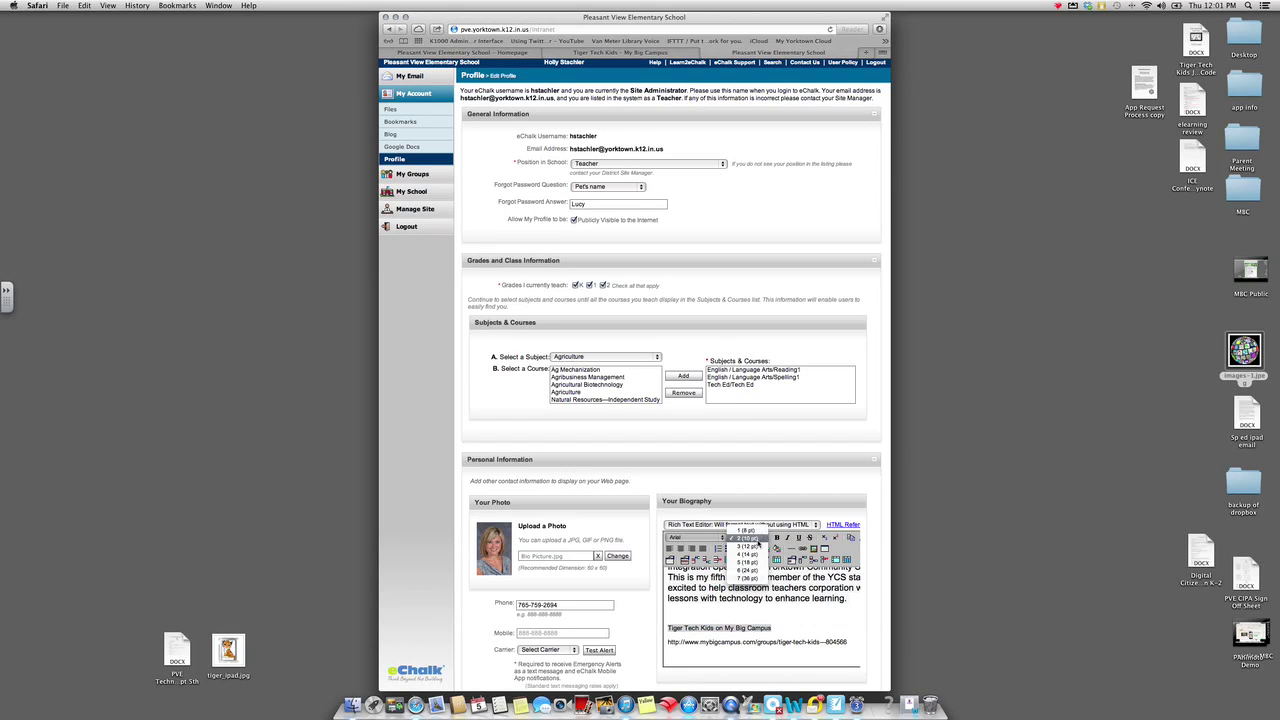
pyautogui.click(748, 554)
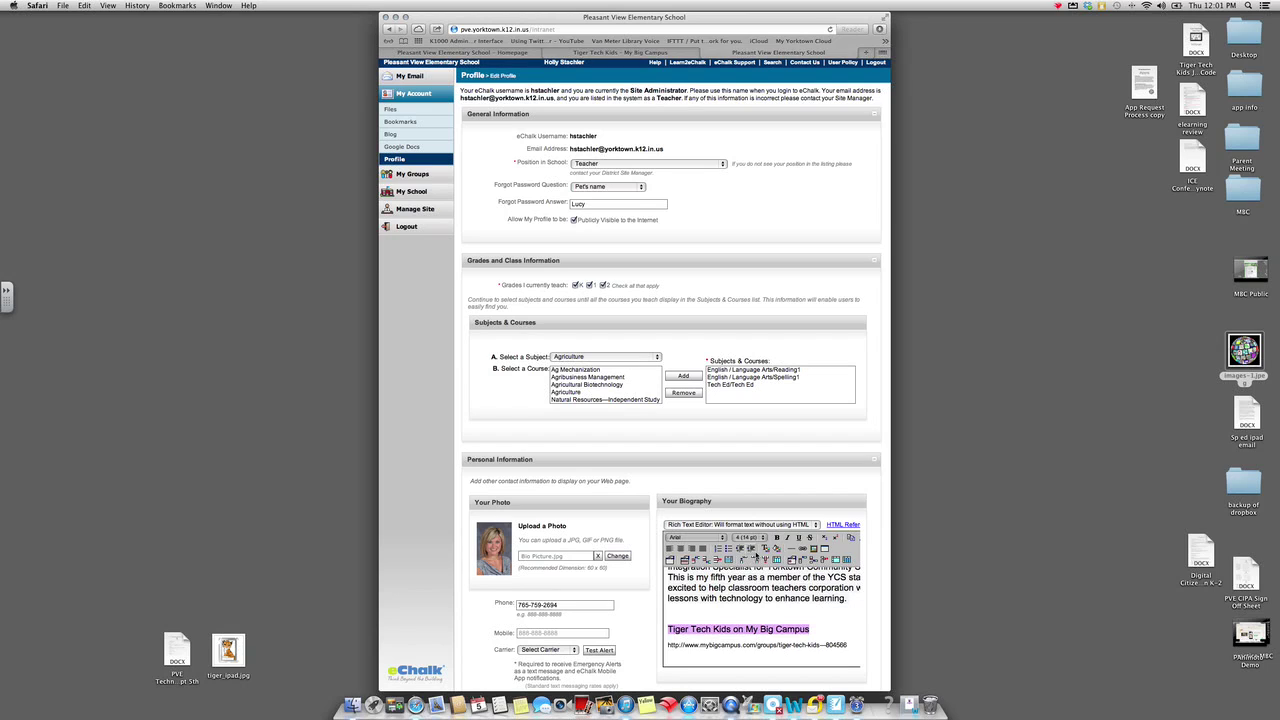
pyautogui.click(833, 629)
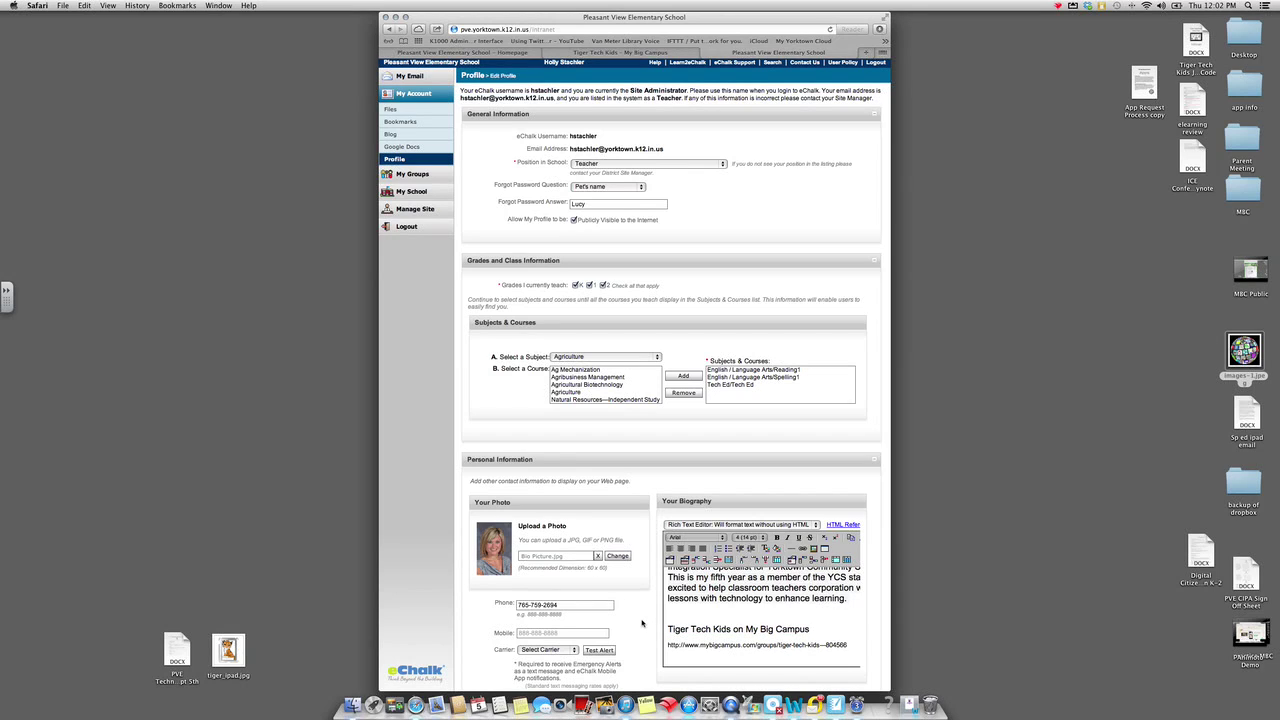
pyautogui.scroll(-5, 642, 623)
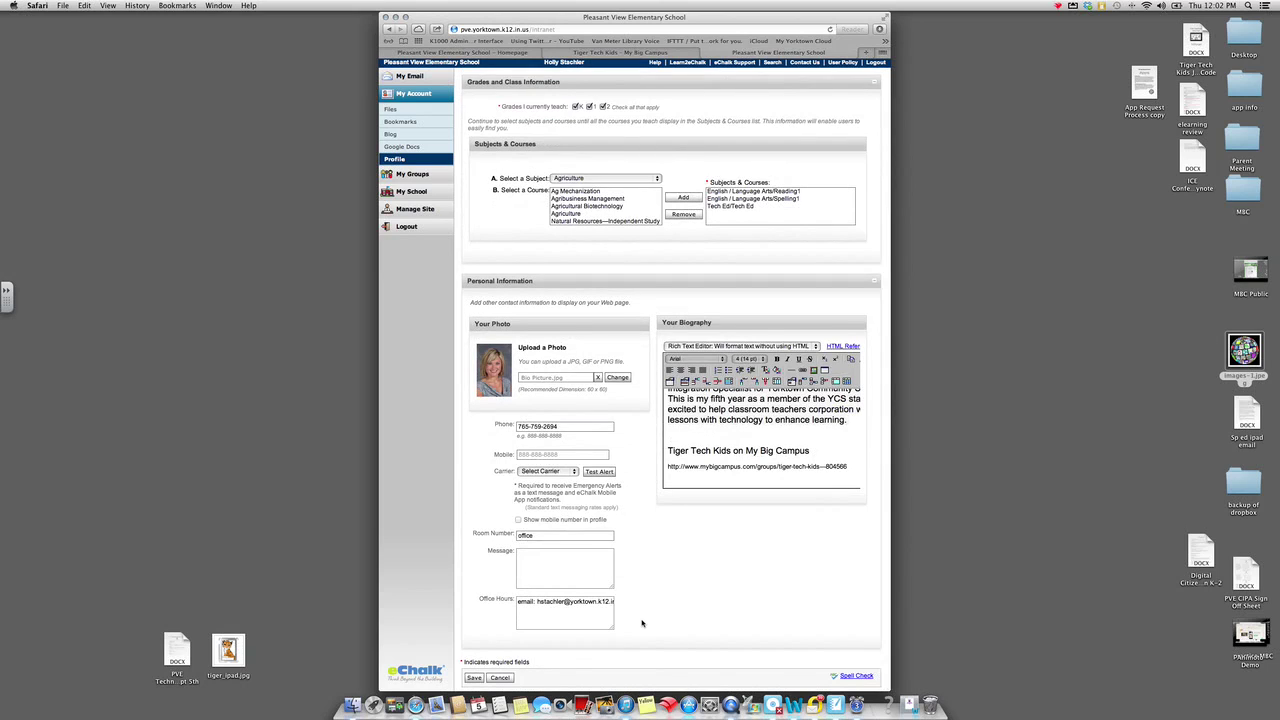
# Save the updated biography, then log out of the Pleasant View Elementary eChalk site
pyautogui.click(474, 679)
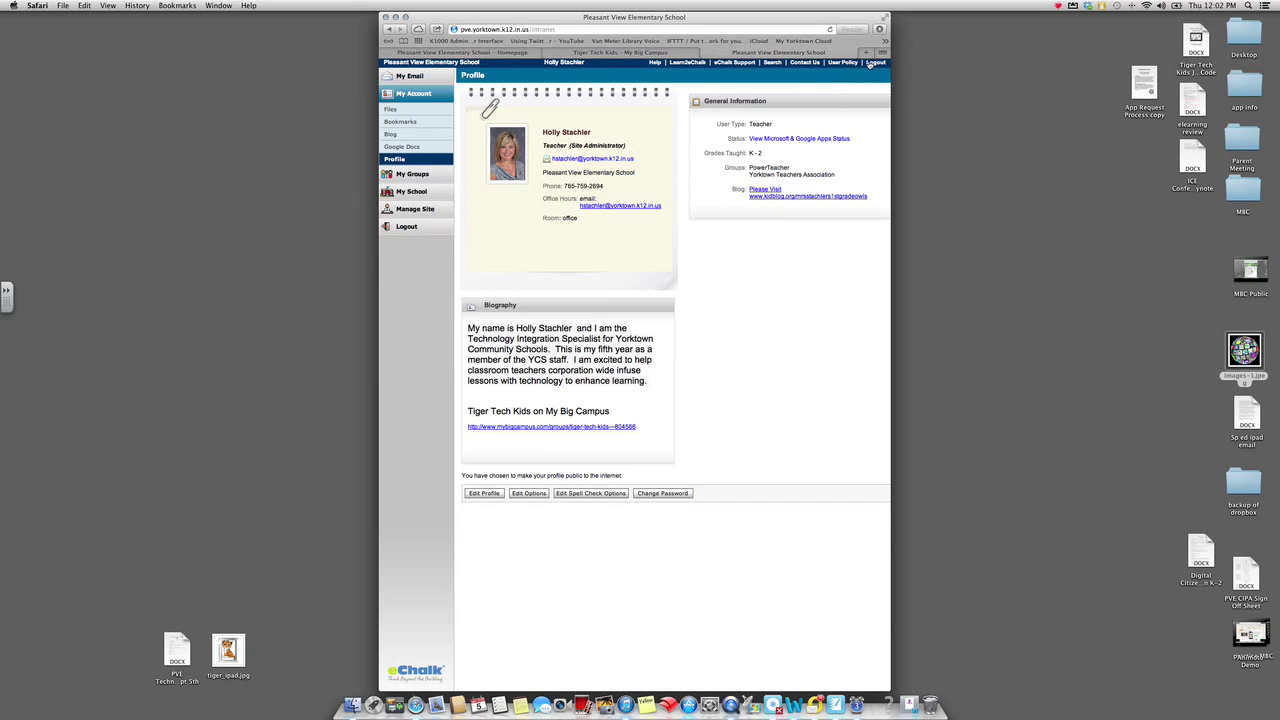
pyautogui.click(874, 62)
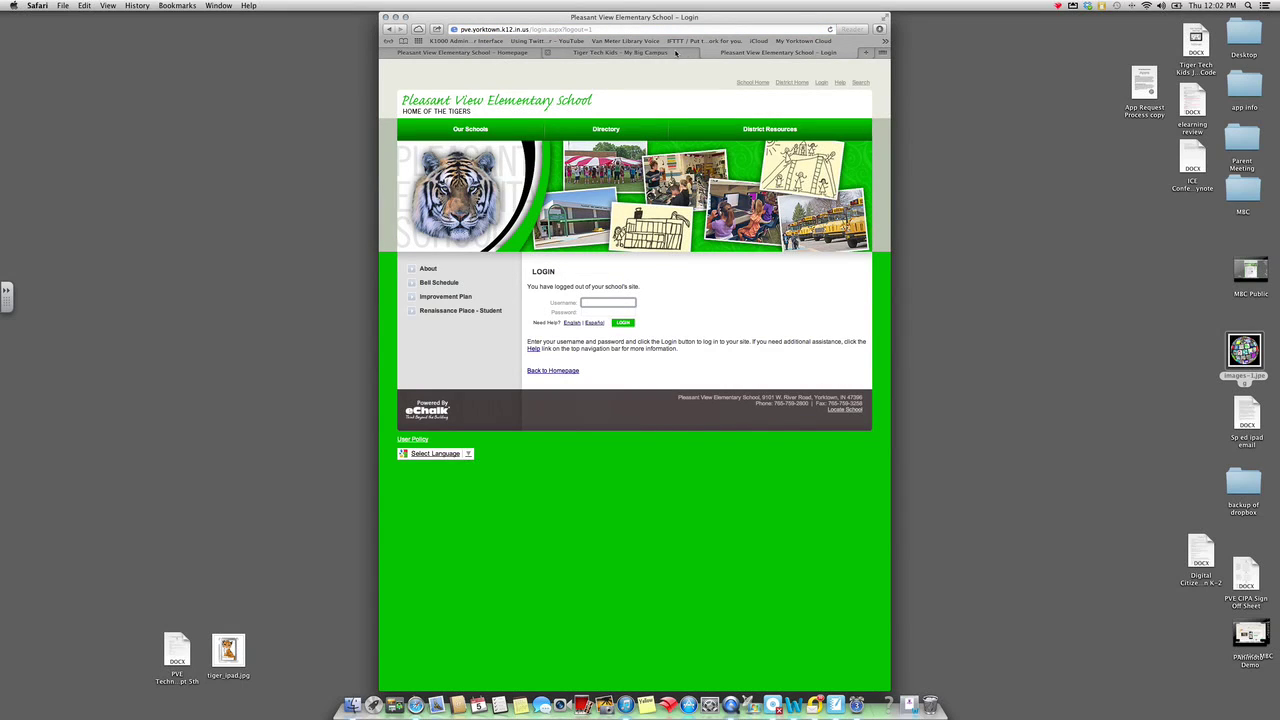
# Log out of My Big Campus through the account menu and return to the school login page
pyautogui.click(675, 53)
pyautogui.click(860, 80)
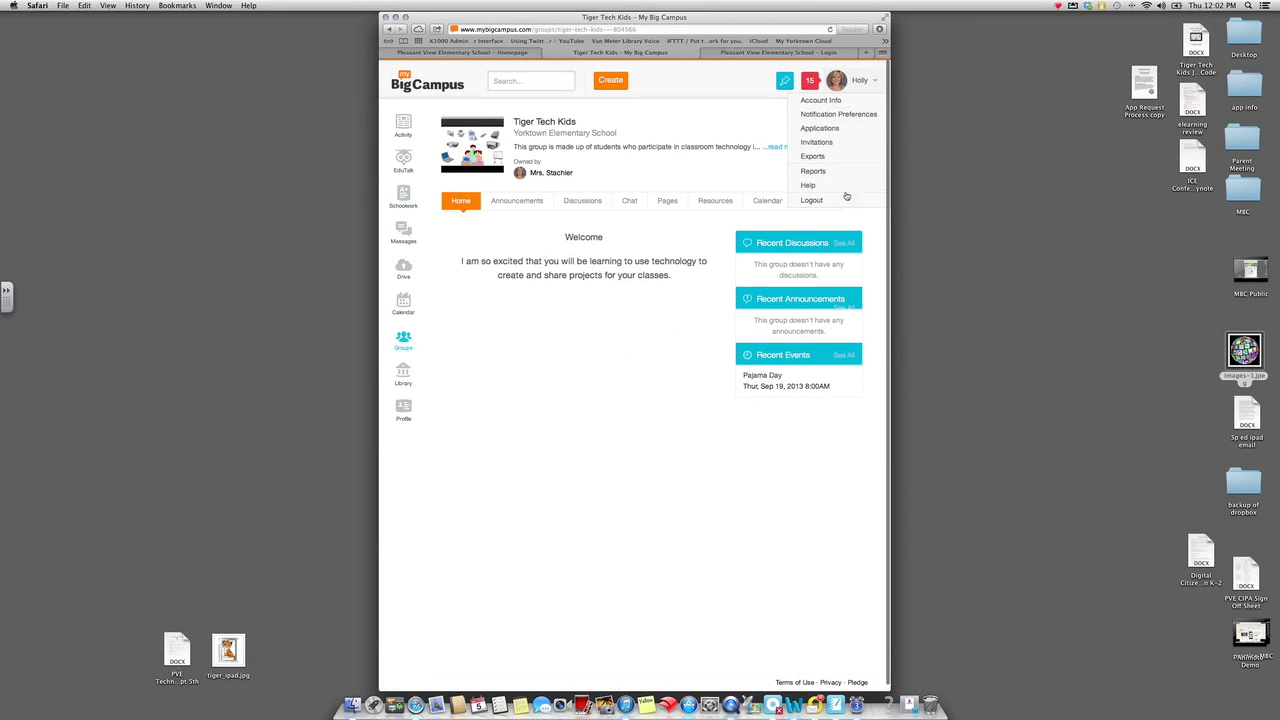
pyautogui.click(846, 200)
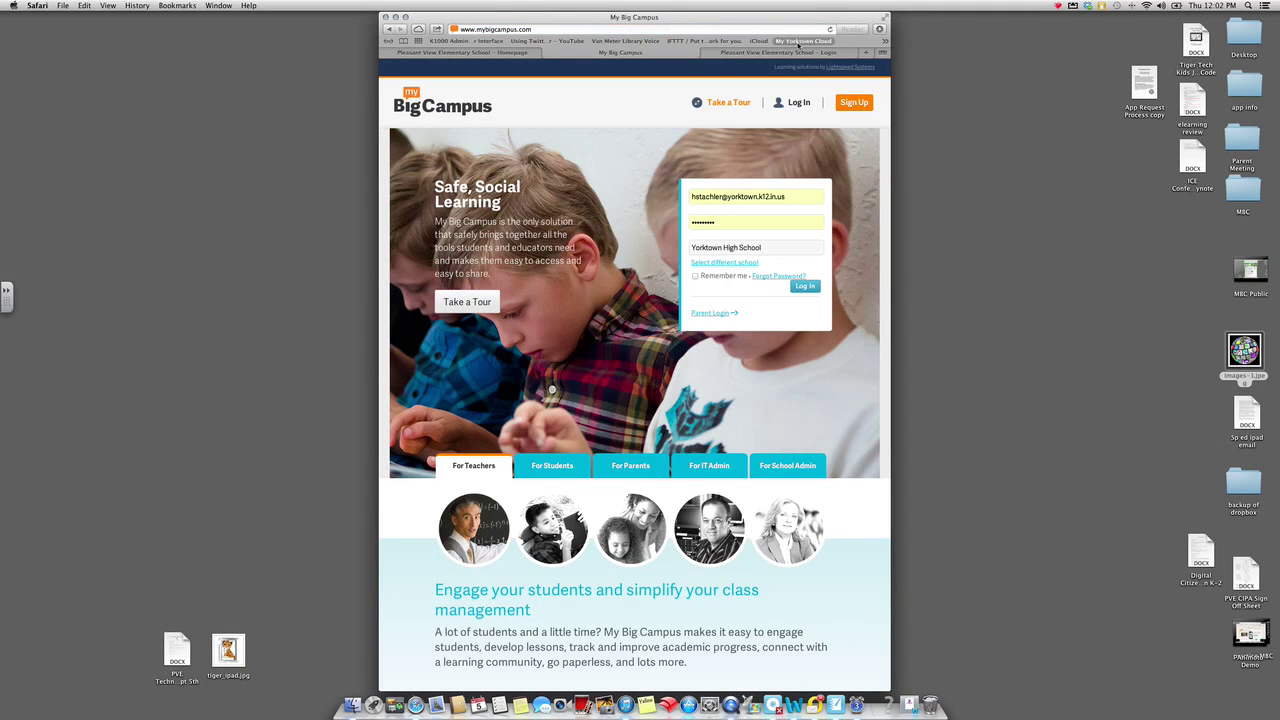
pyautogui.click(716, 52)
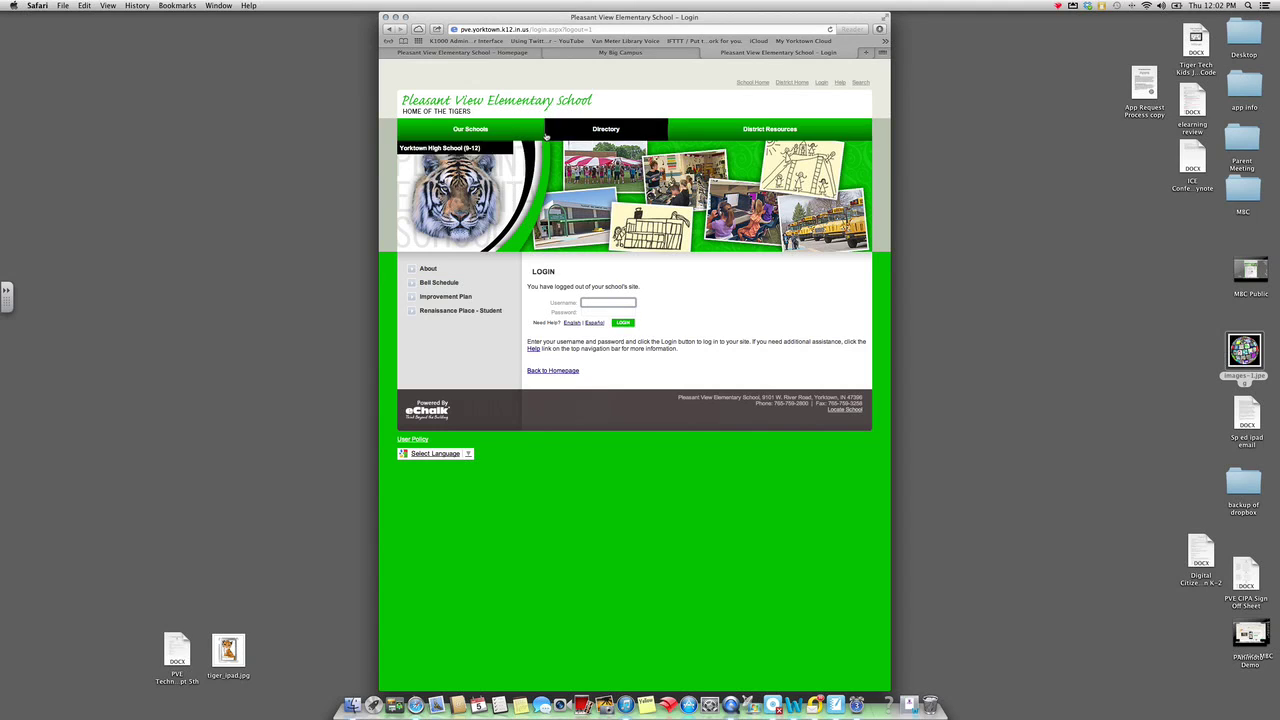
# Reach the teacher's public profile via Directory > Faculty & Staff > Teachers and follow its mybigcampus.com link
pyautogui.click(563, 146)
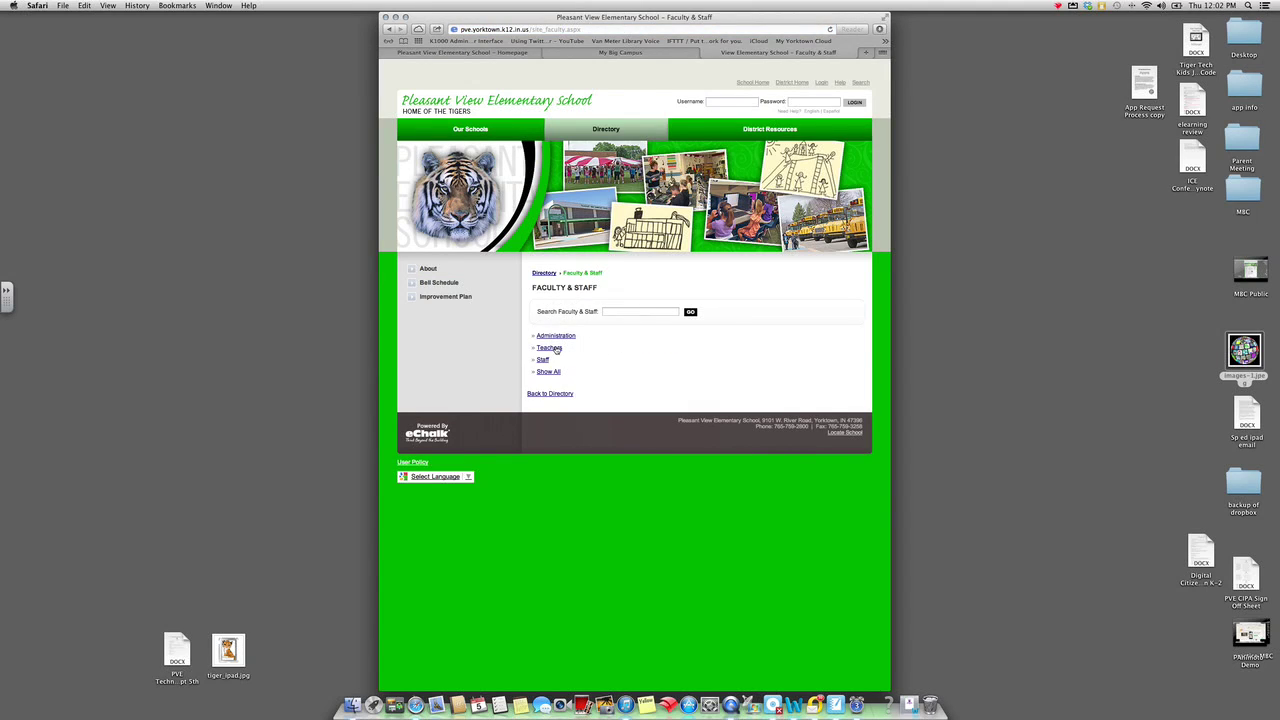
pyautogui.click(557, 348)
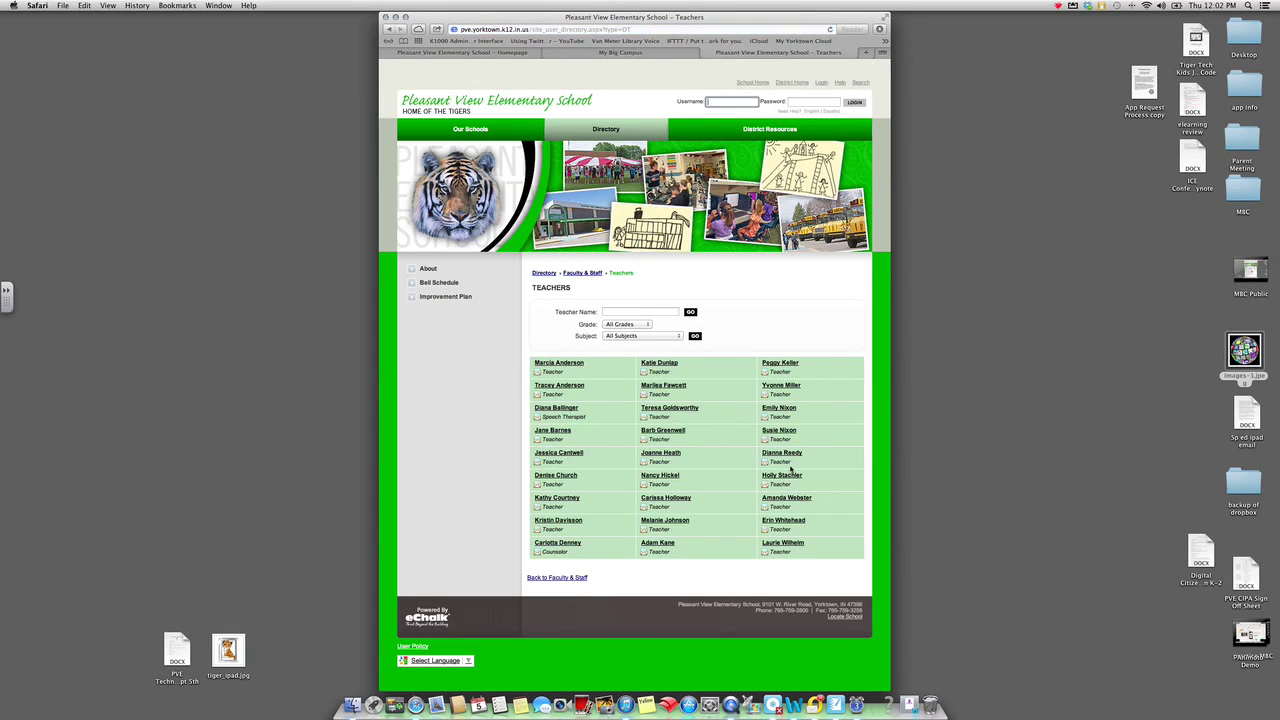
pyautogui.click(790, 477)
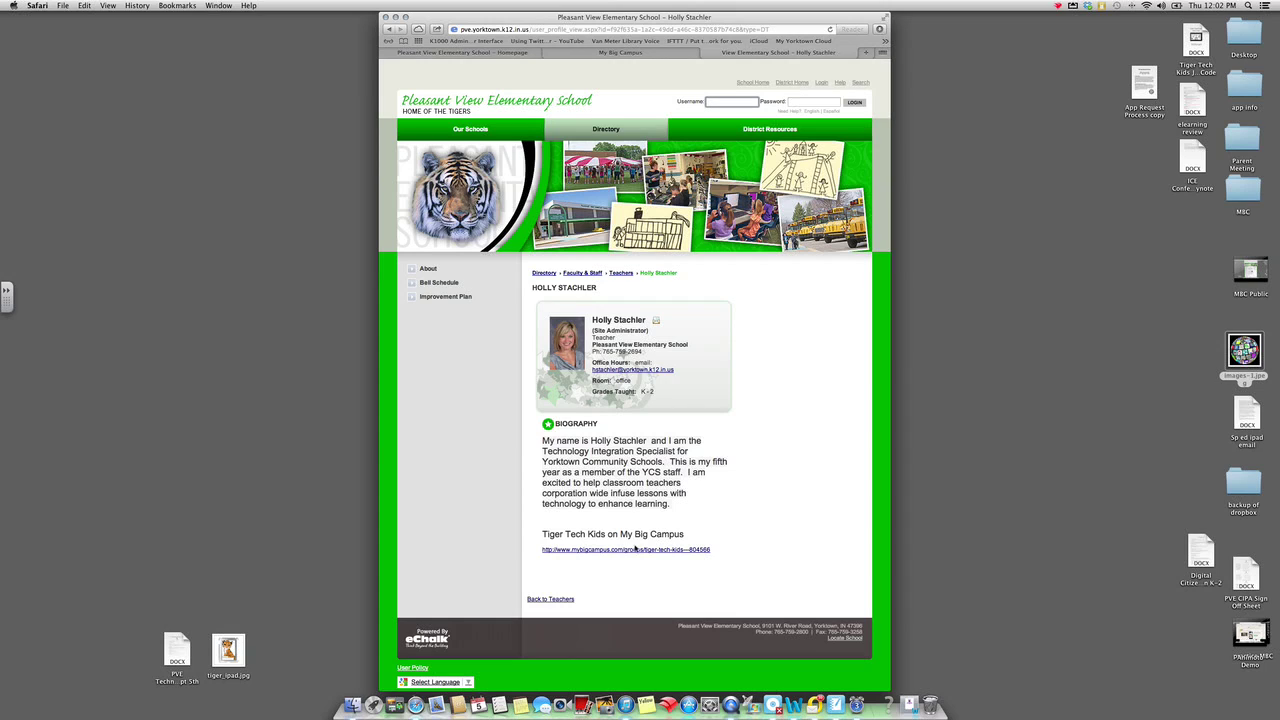
pyautogui.click(628, 549)
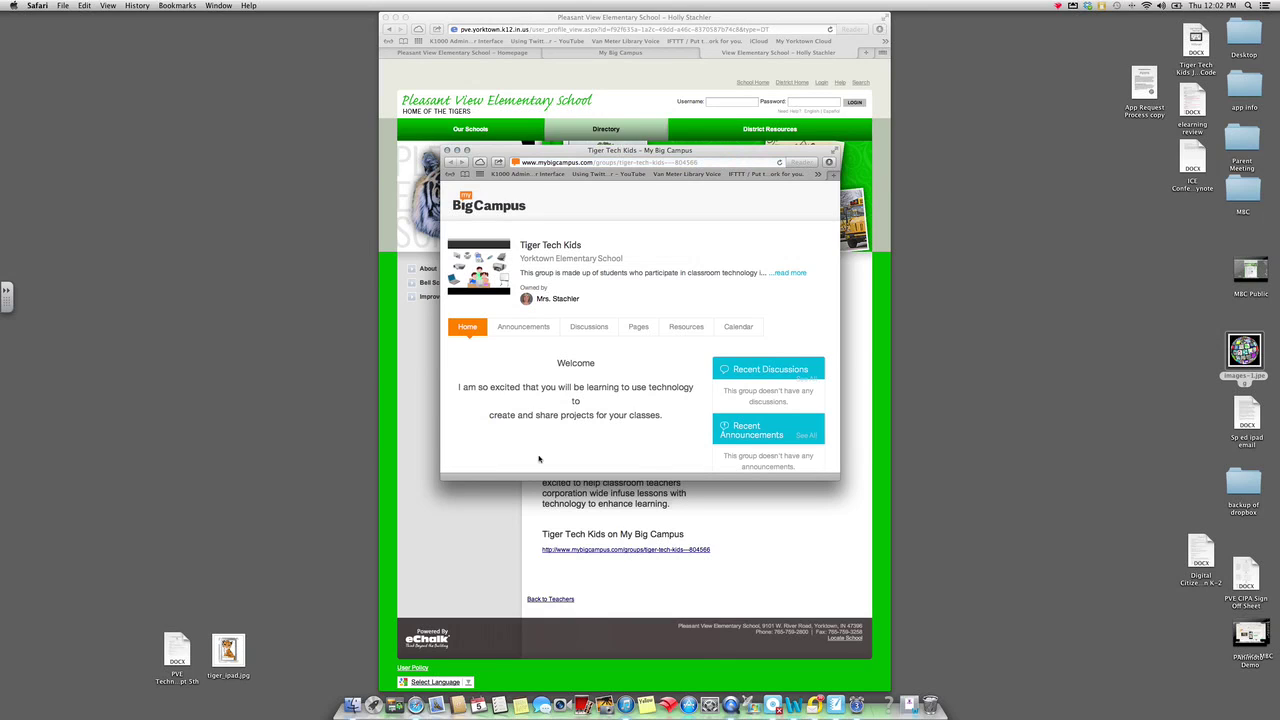
# Browse the Tiger Tech Kids group's Announcements, Discussions and Resources in a maximized window
pyautogui.click(535, 328)
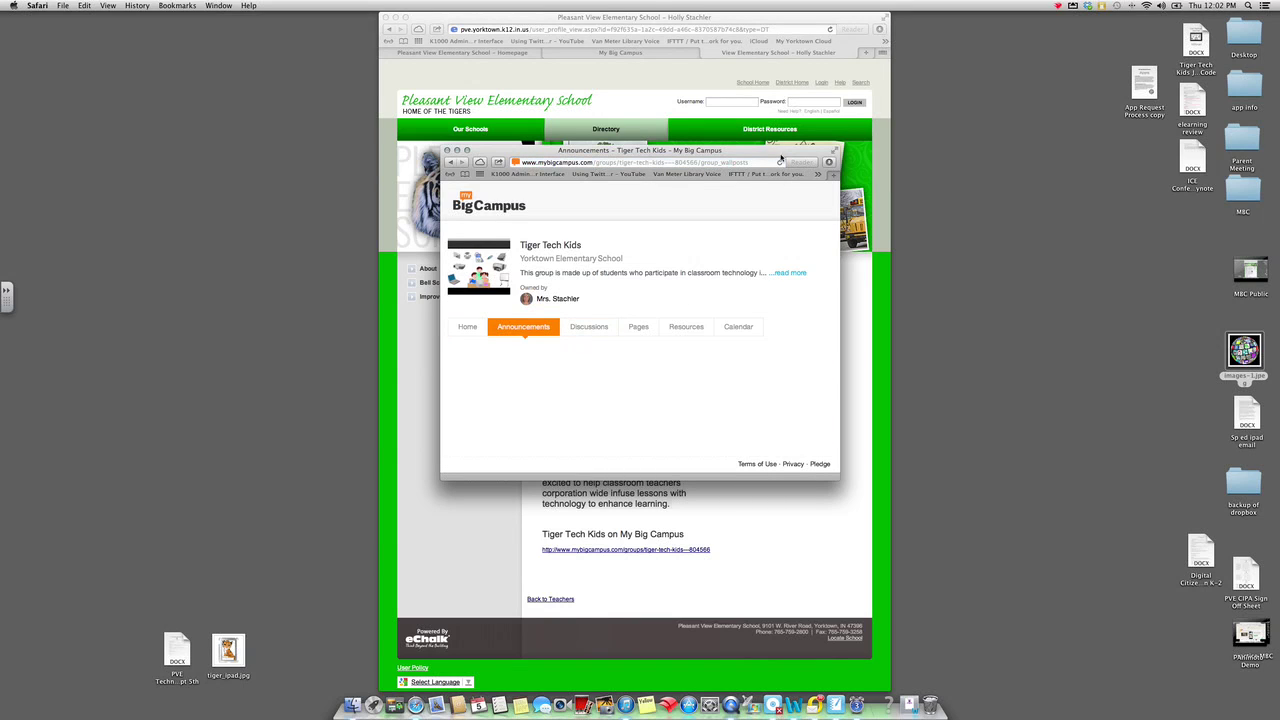
pyautogui.click(466, 150)
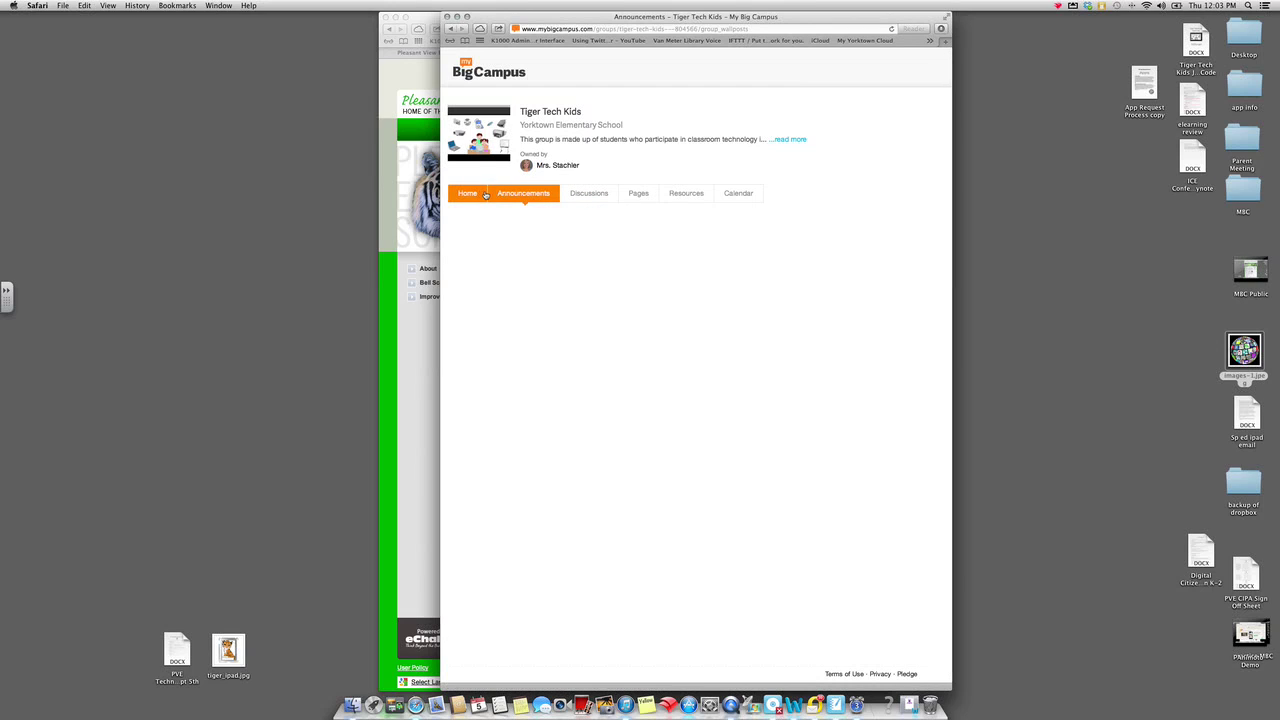
pyautogui.click(592, 194)
pyautogui.click(672, 194)
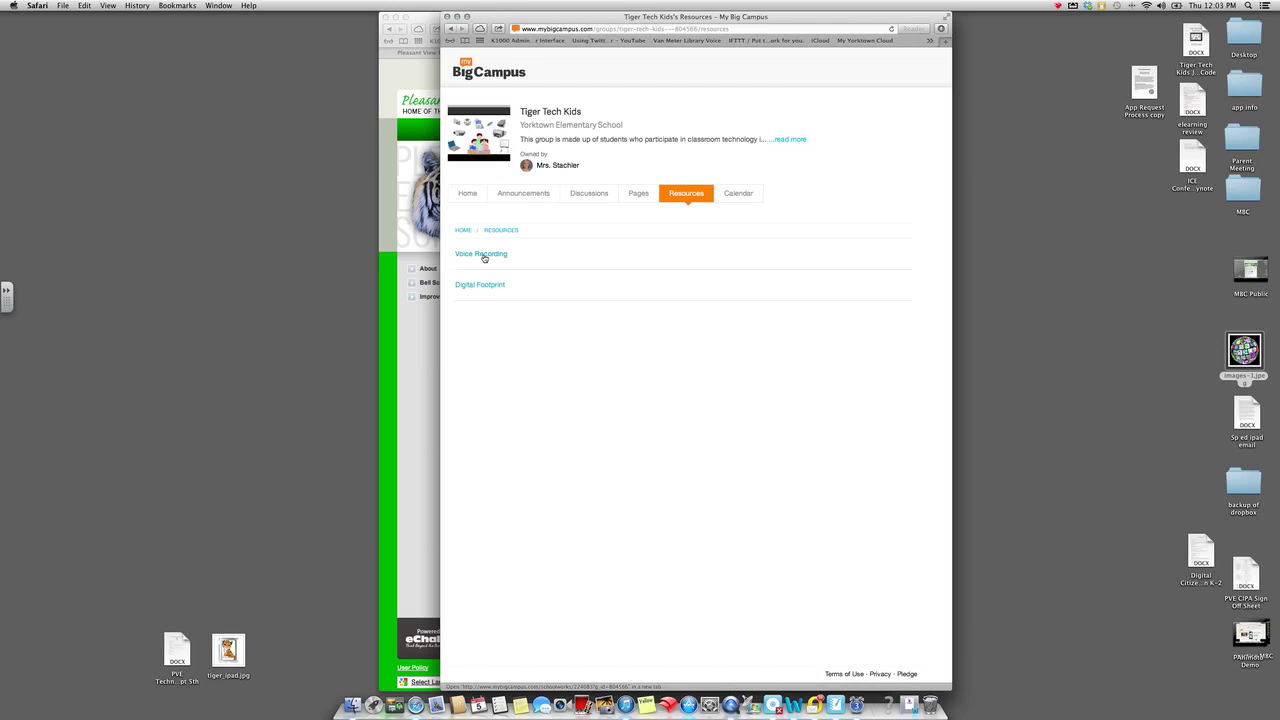
# Check the group's September 2013 calendar, then close the My Big Campus window
pyautogui.click(743, 192)
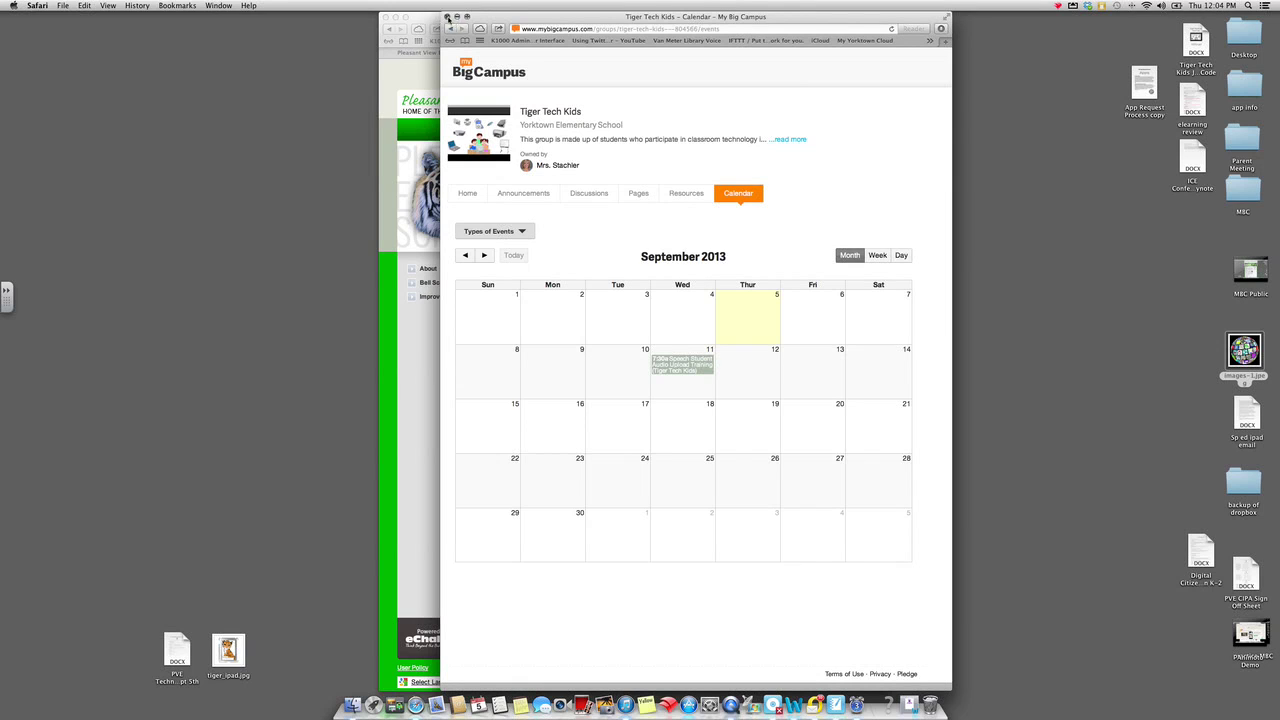
pyautogui.click(448, 17)
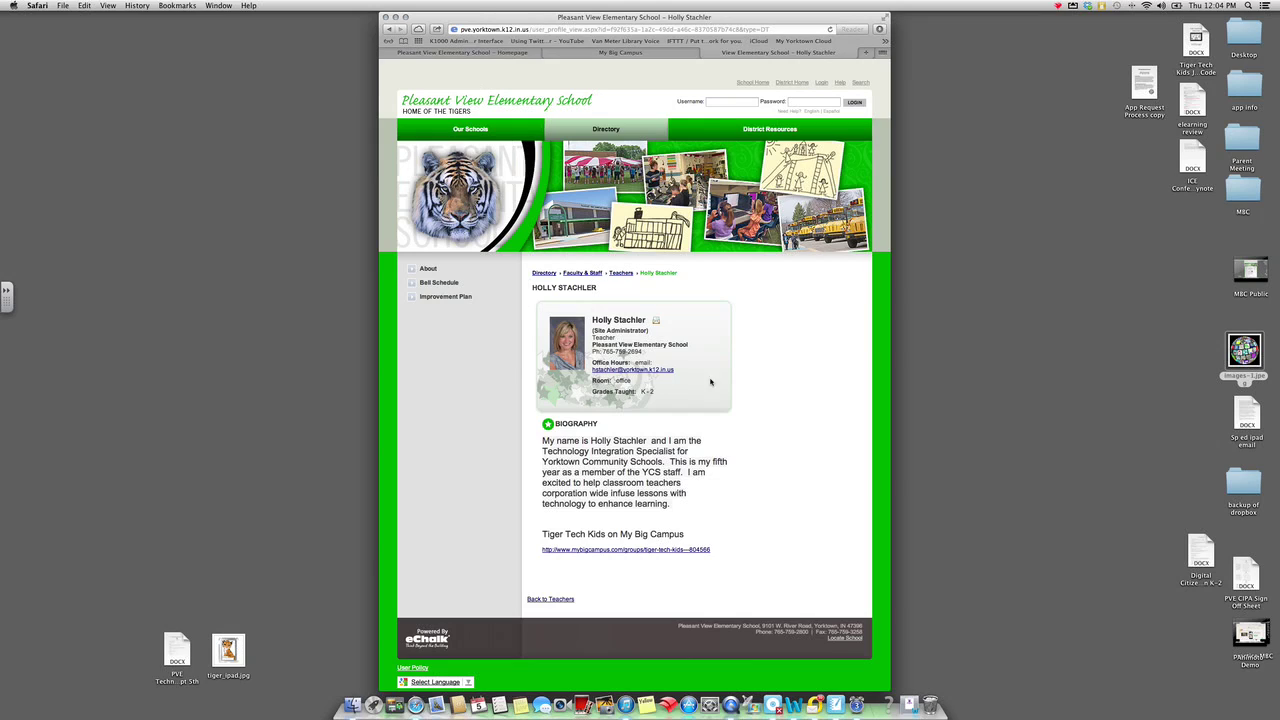